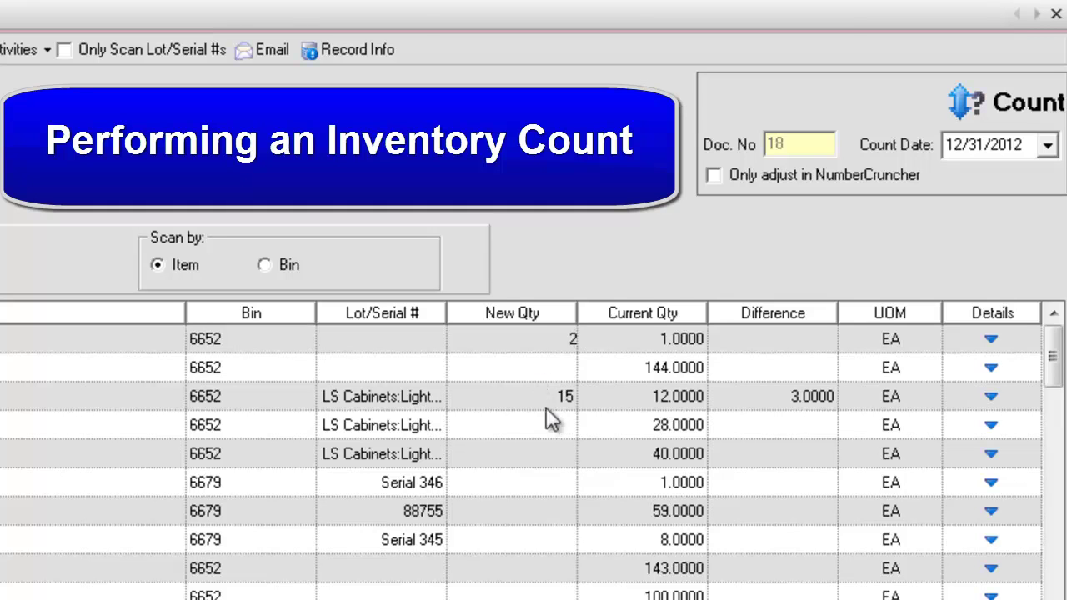
# Step: Enter counted quantities 30, 35, 5 and 90 for the 28-unit, 40-unit, Serial 346 and 88755 rows
pyautogui.click(552, 423)
pyautogui.write('30')
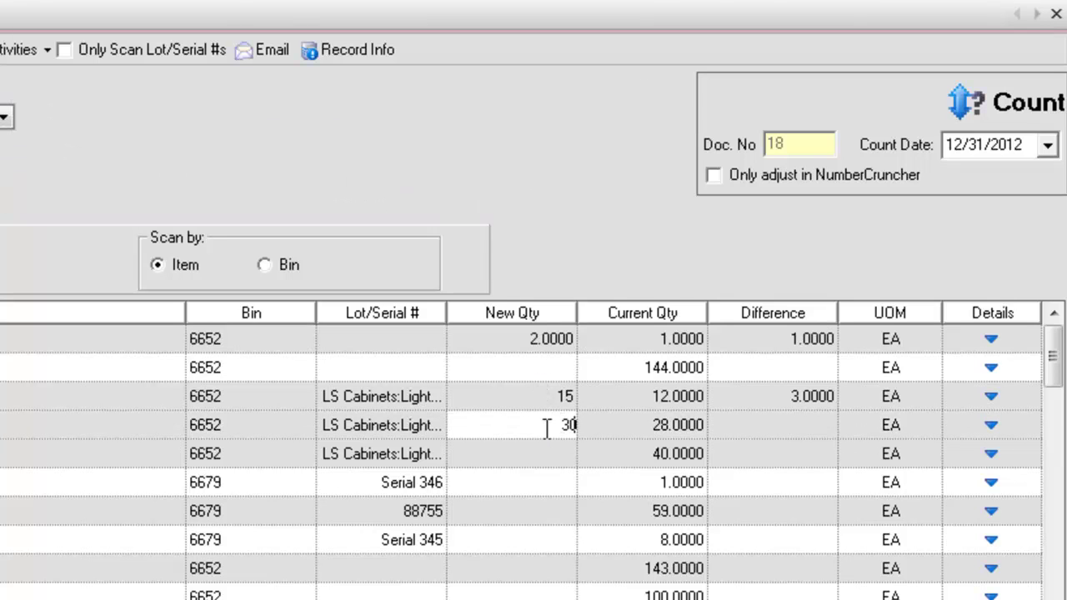
pyautogui.click(565, 464)
pyautogui.write('35')
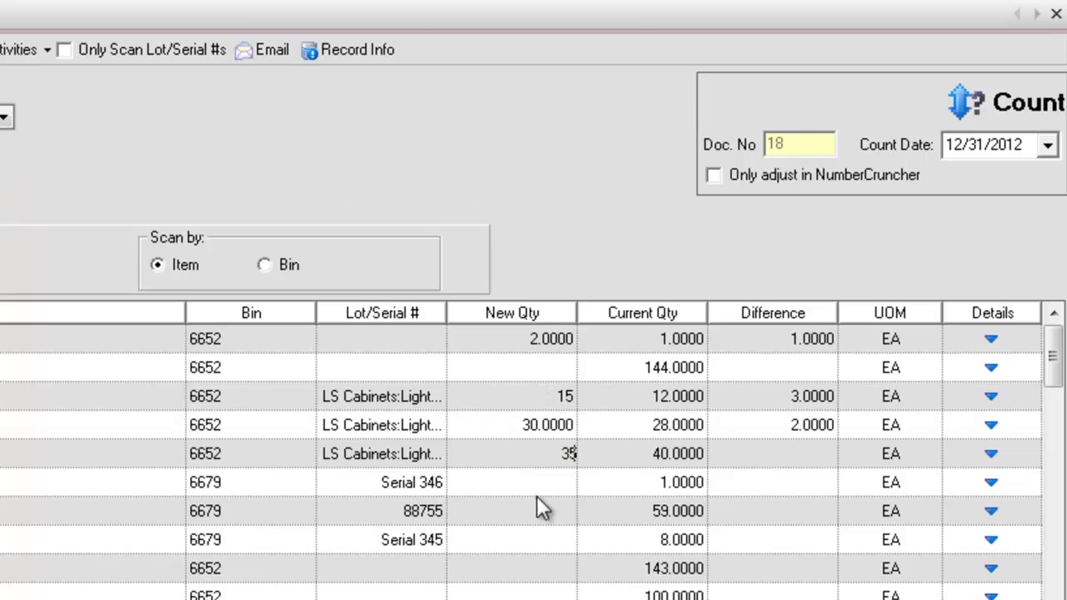
pyautogui.click(530, 489)
pyautogui.write('5')
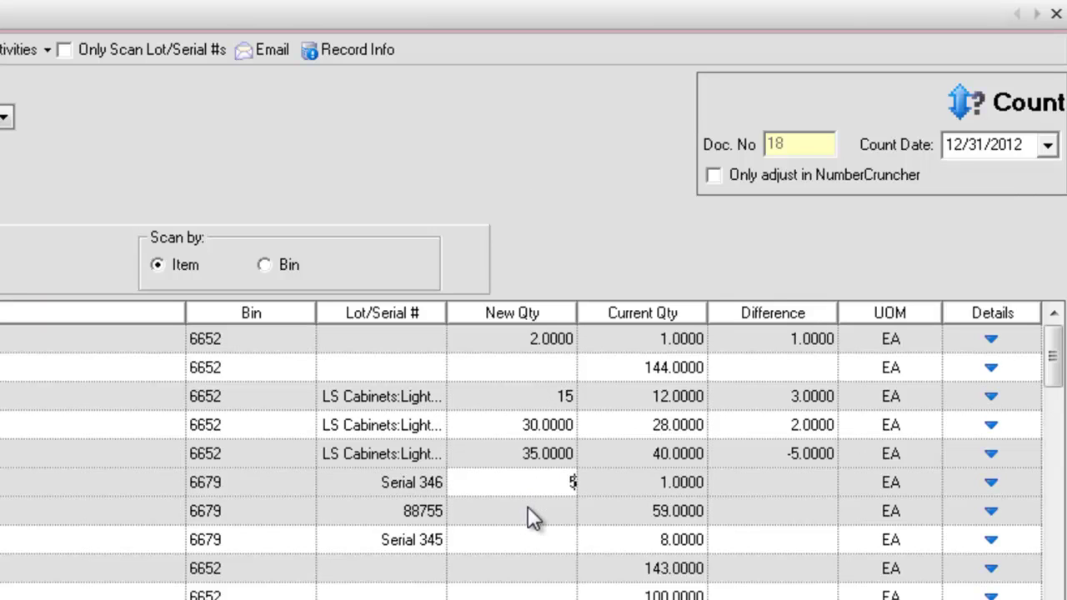
pyautogui.click(537, 511)
pyautogui.write('90')
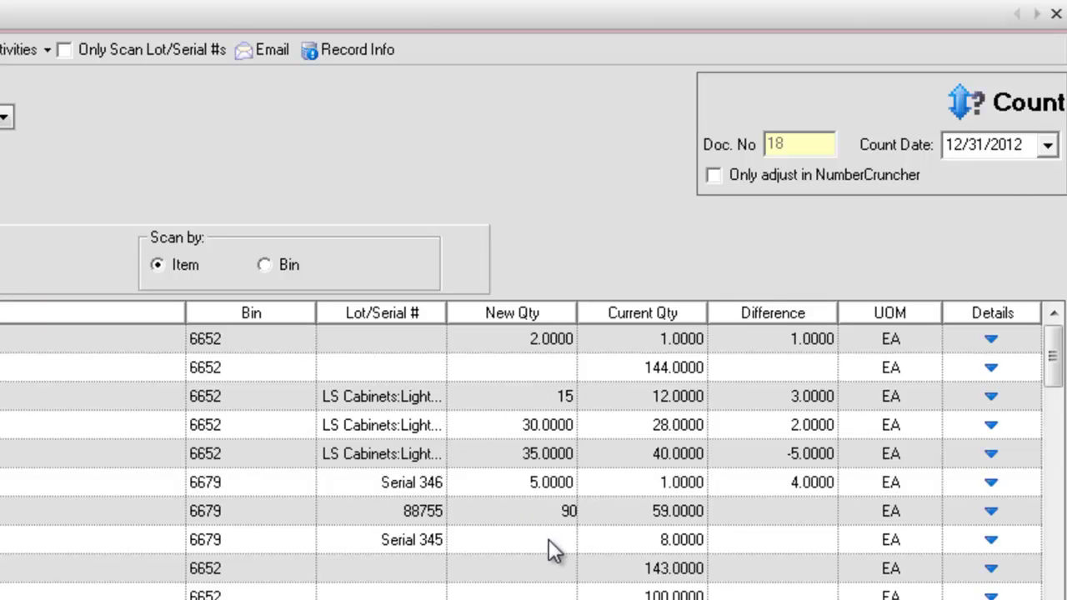
pyautogui.click(554, 532)
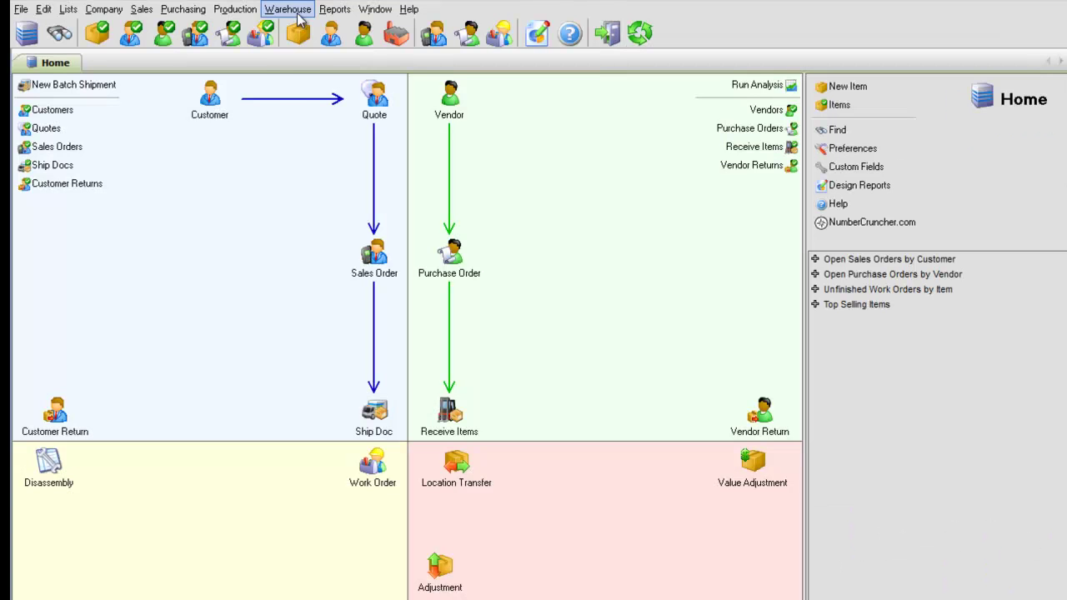
# Step: Start a new inventory count and set its location to HQ1 to load its items
pyautogui.click(292, 10)
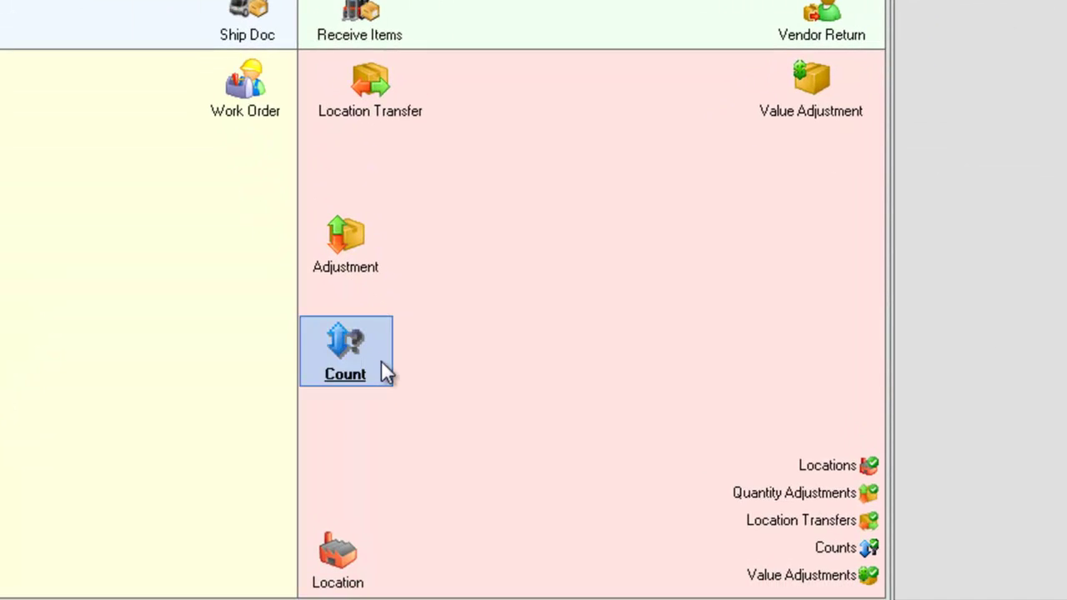
pyautogui.click(381, 361)
pyautogui.click(124, 81)
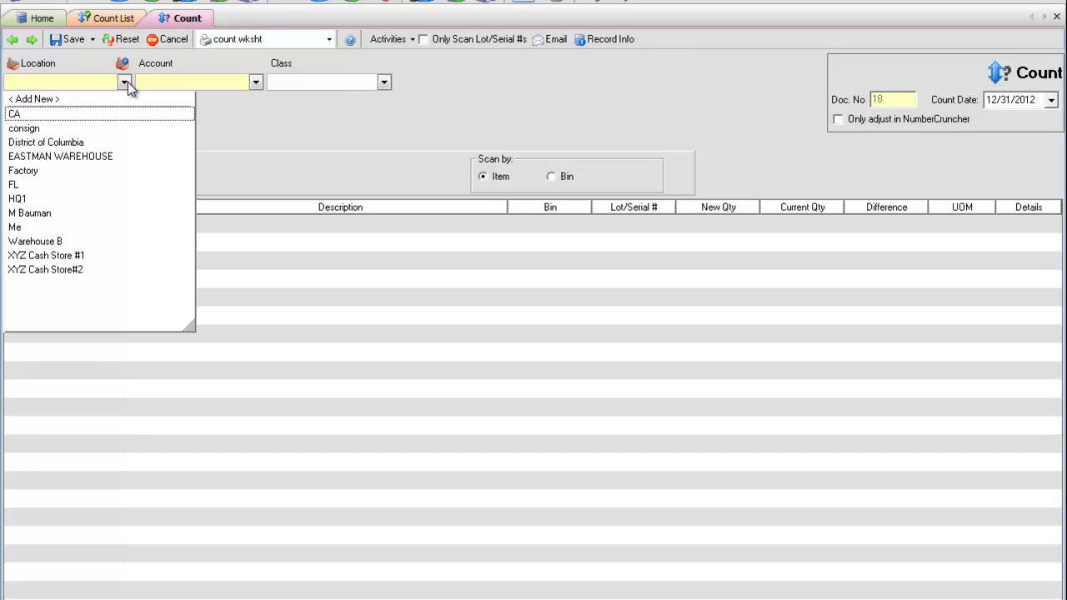
pyautogui.click(37, 200)
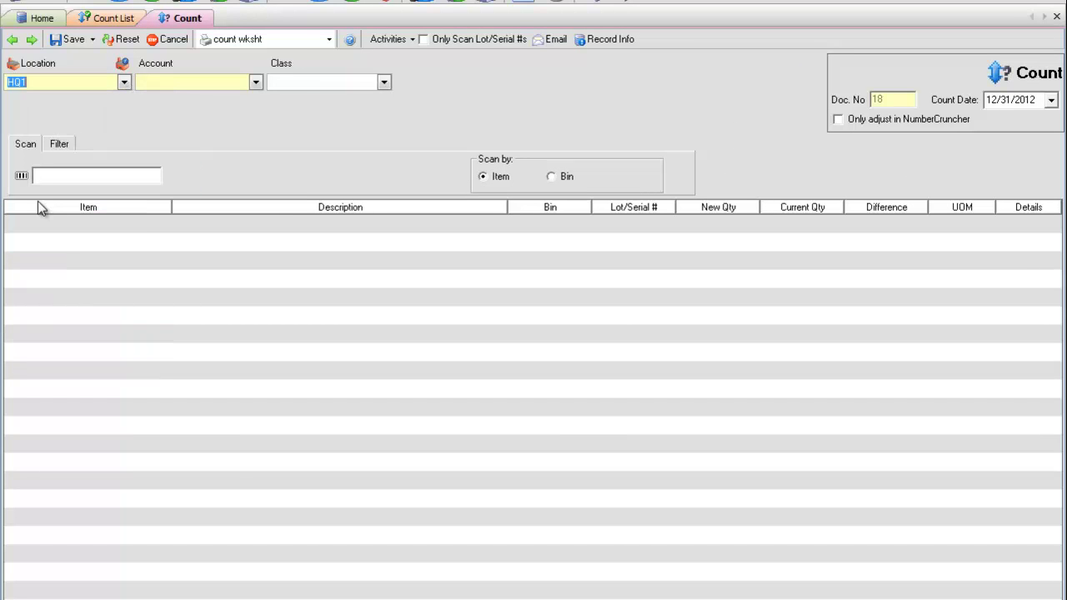
pyautogui.press('Tab')
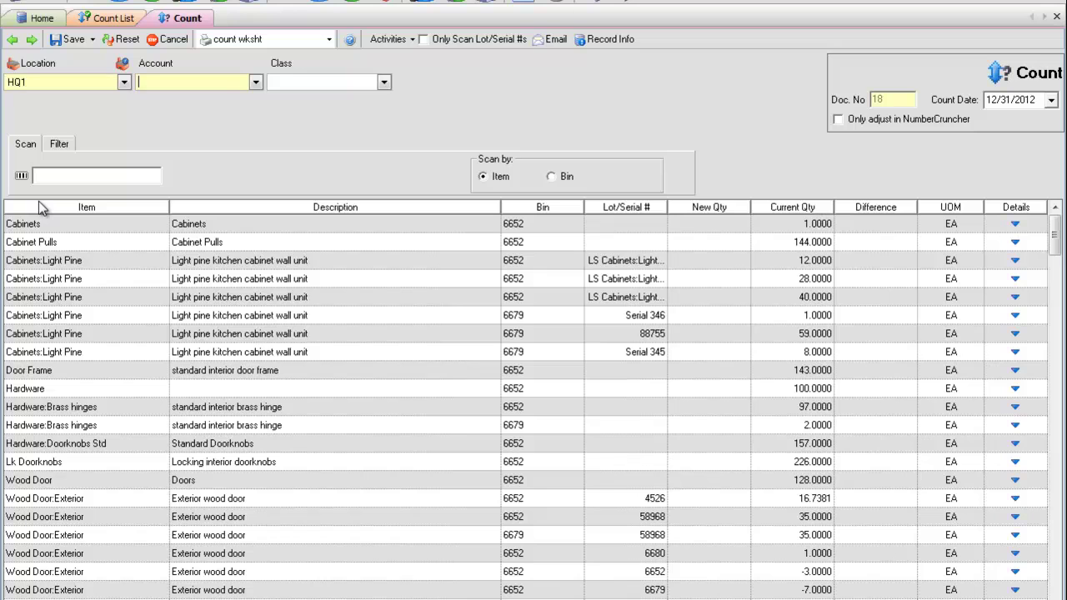
# Step: Re-select HQ1 as the location until the open count #15 error appears
pyautogui.click(125, 82)
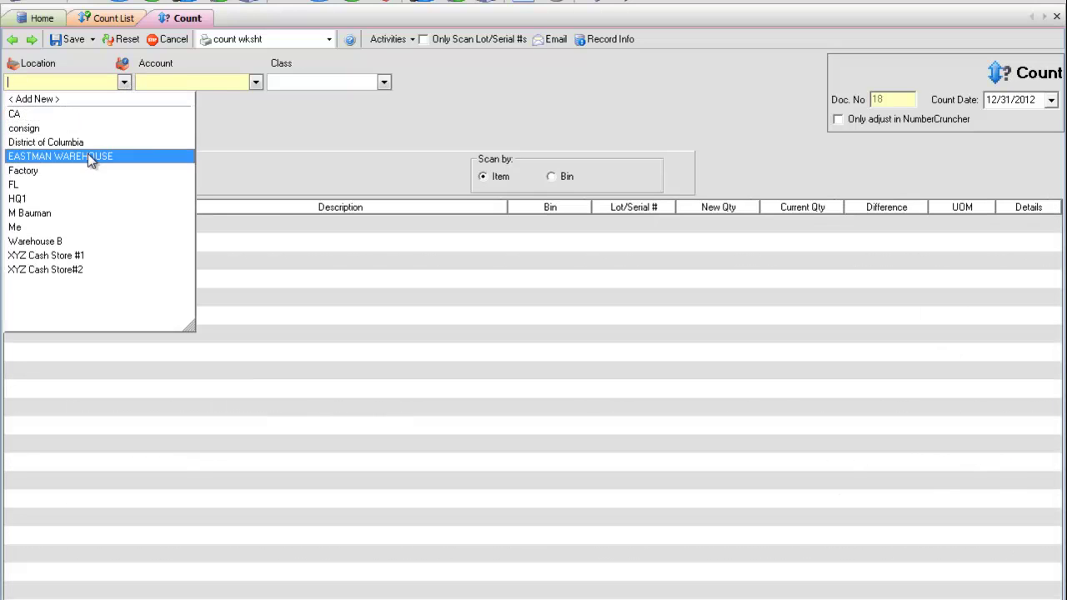
pyautogui.click(38, 201)
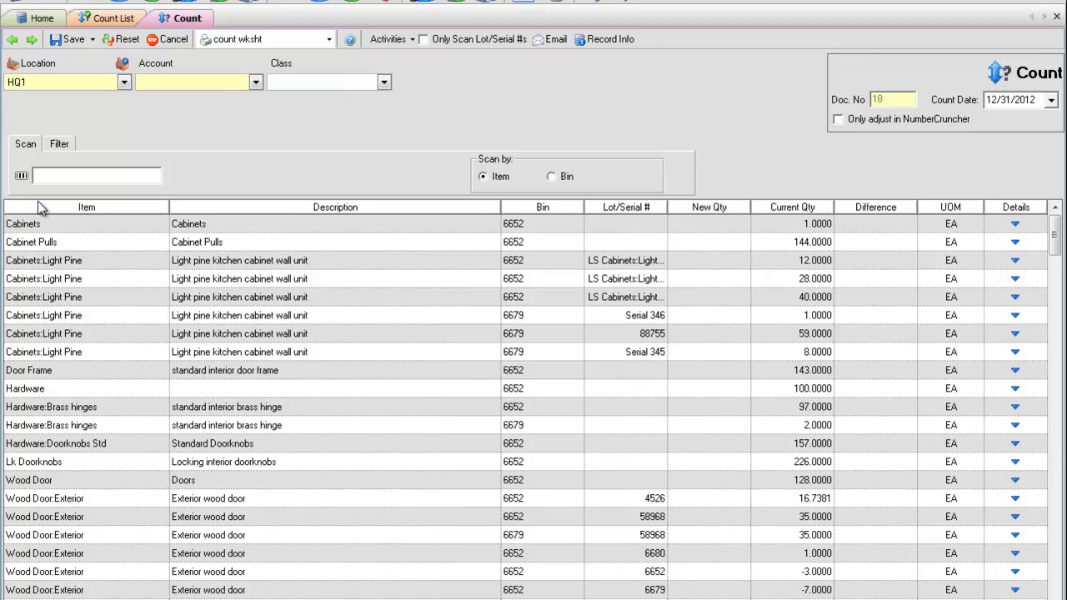
pyautogui.click(123, 81)
pyautogui.click(48, 199)
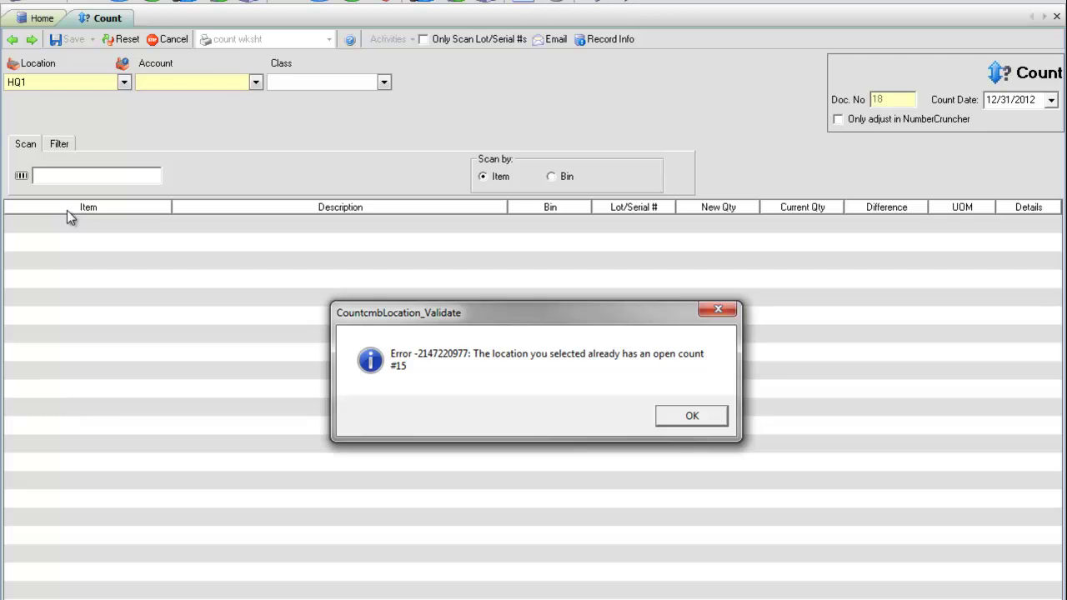
# Step: Dismiss the open-count error, abandon the new count form, and bring up the Count List
pyautogui.click(692, 416)
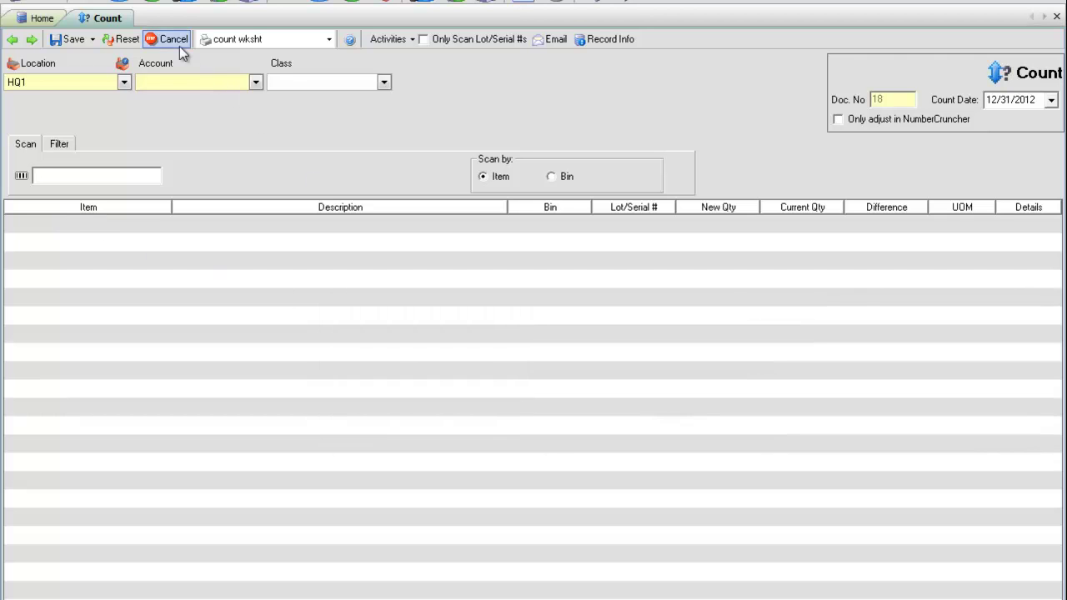
pyautogui.click(155, 48)
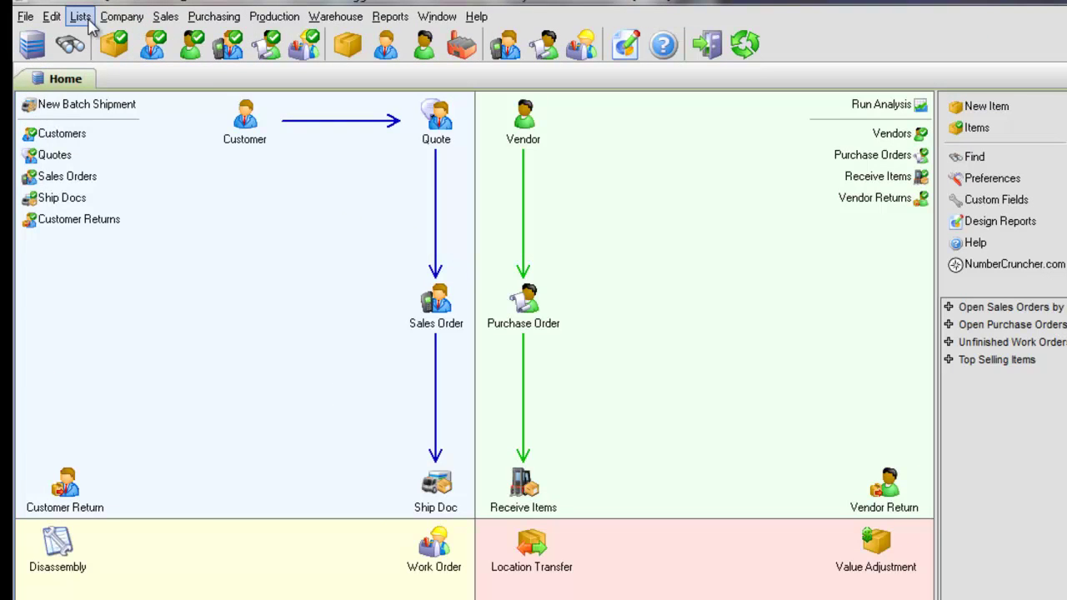
pyautogui.click(81, 16)
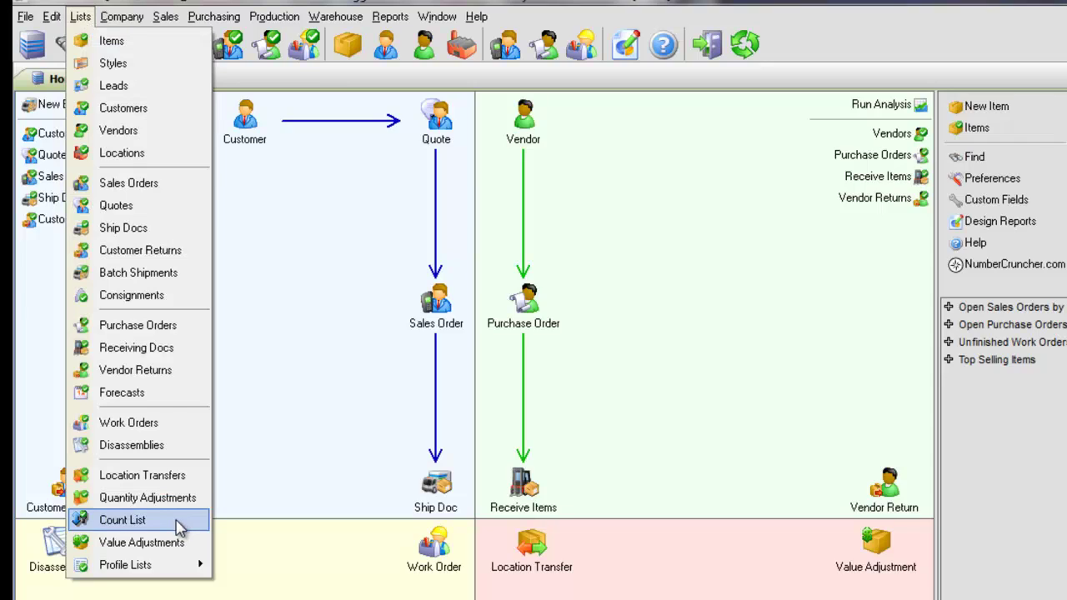
pyautogui.click(122, 521)
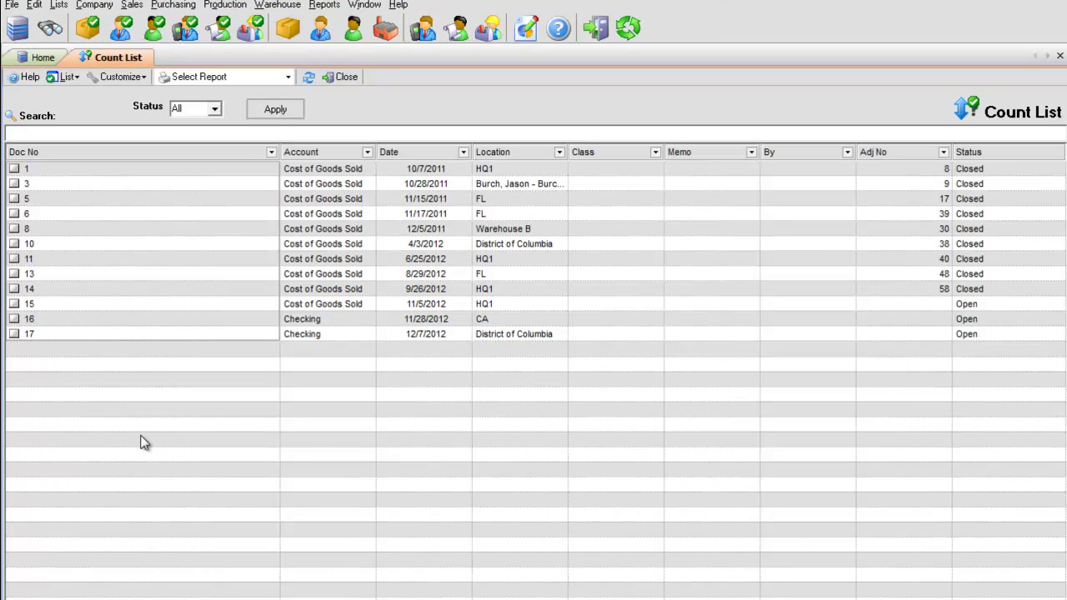
# Step: Delete count 15 from the Count List, then start a fresh inventory count
pyautogui.click(15, 305)
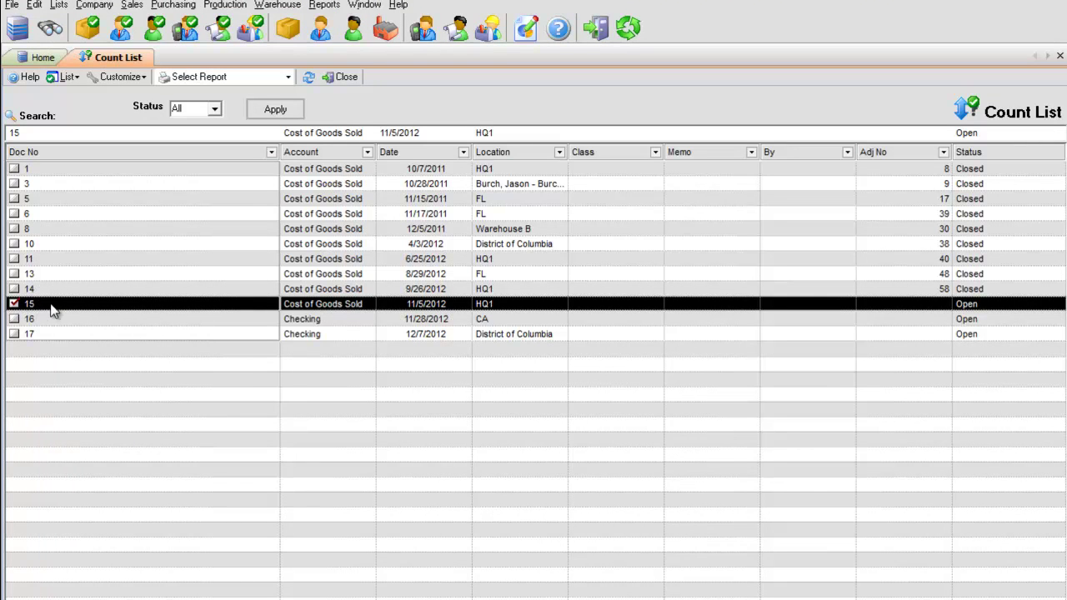
pyautogui.rightClick(52, 308)
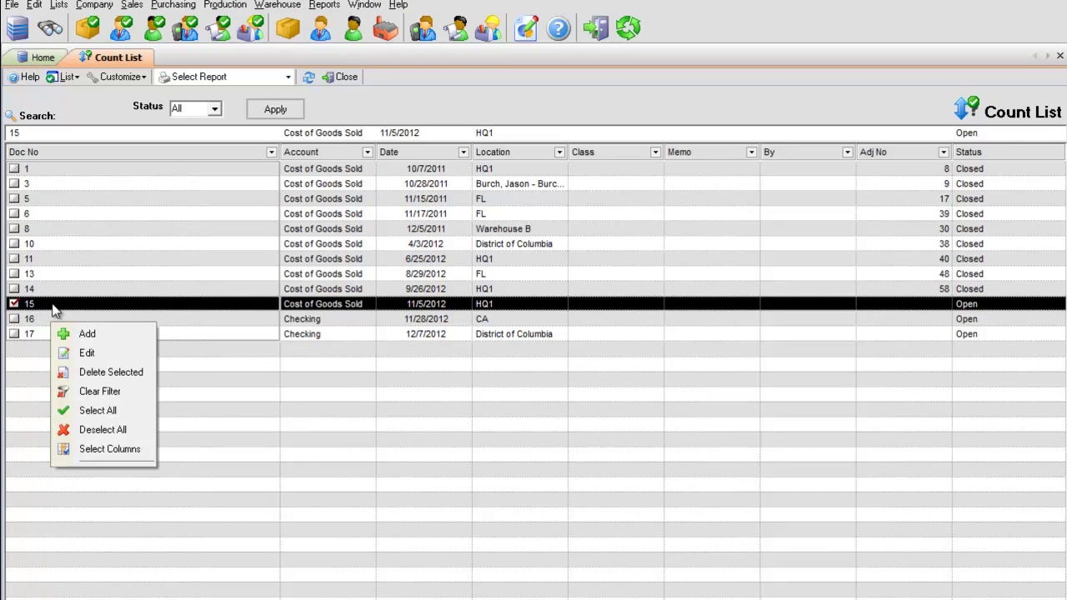
pyautogui.click(99, 380)
pyautogui.click(490, 457)
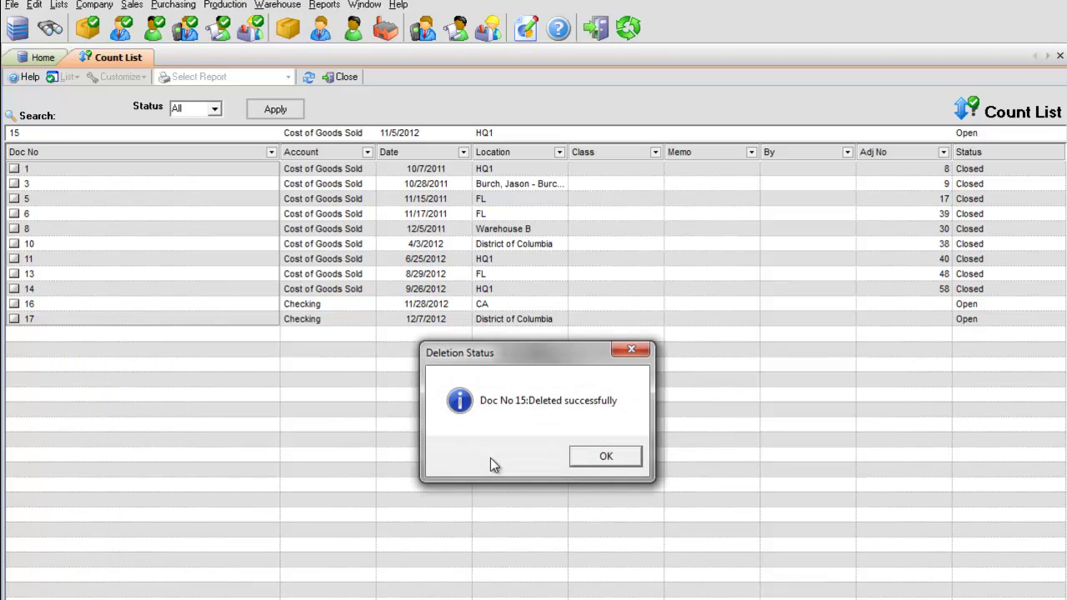
pyautogui.click(602, 458)
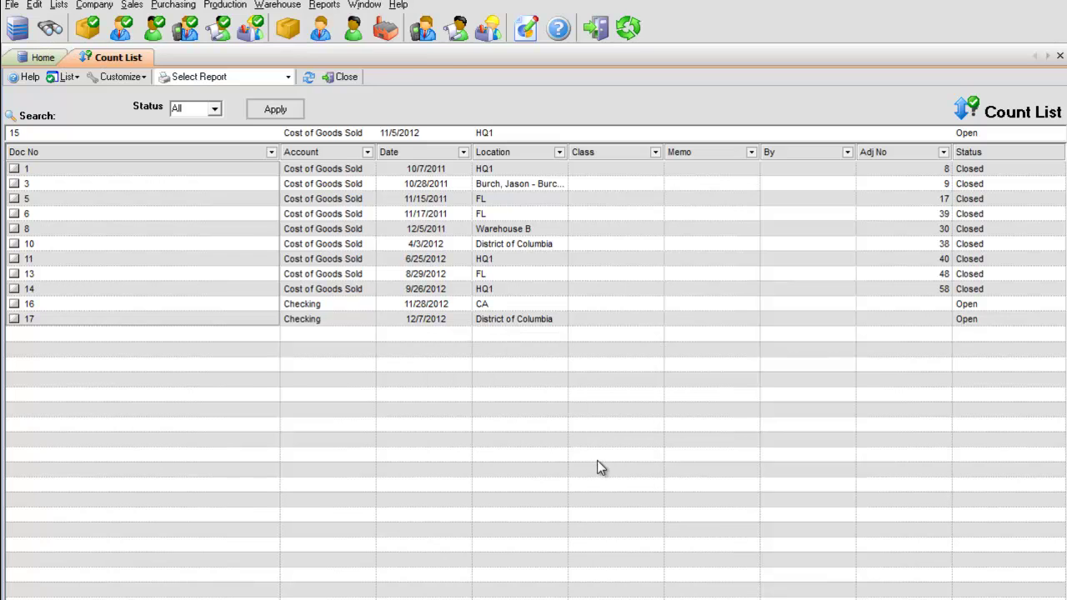
pyautogui.click(283, 5)
pyautogui.click(338, 108)
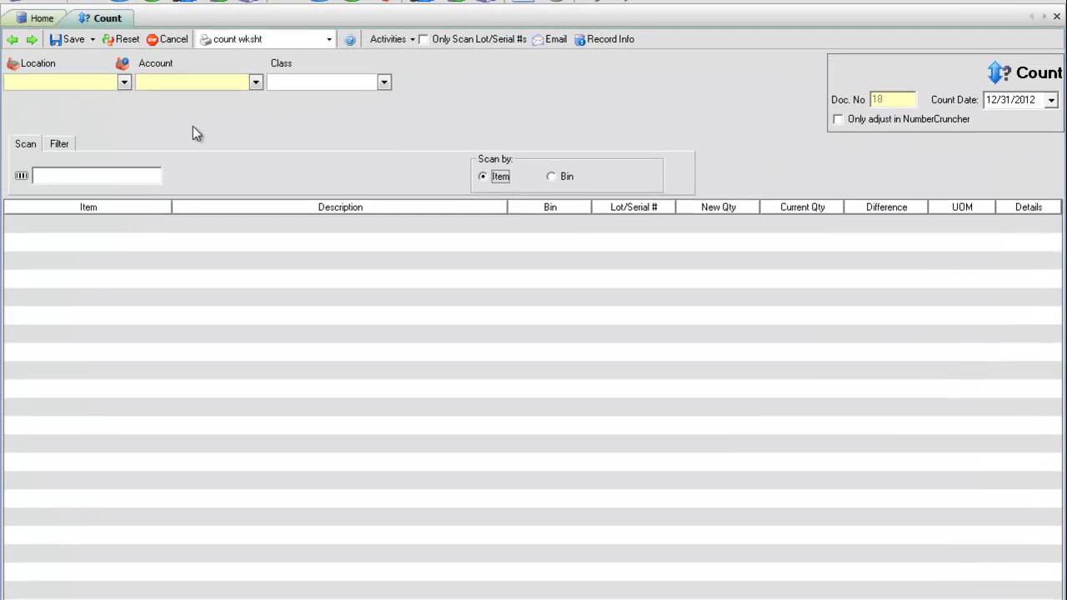
# Step: Set location HQ1 and account Cost of Goods Sold, then print with the Count Worksheet layout
pyautogui.click(127, 82)
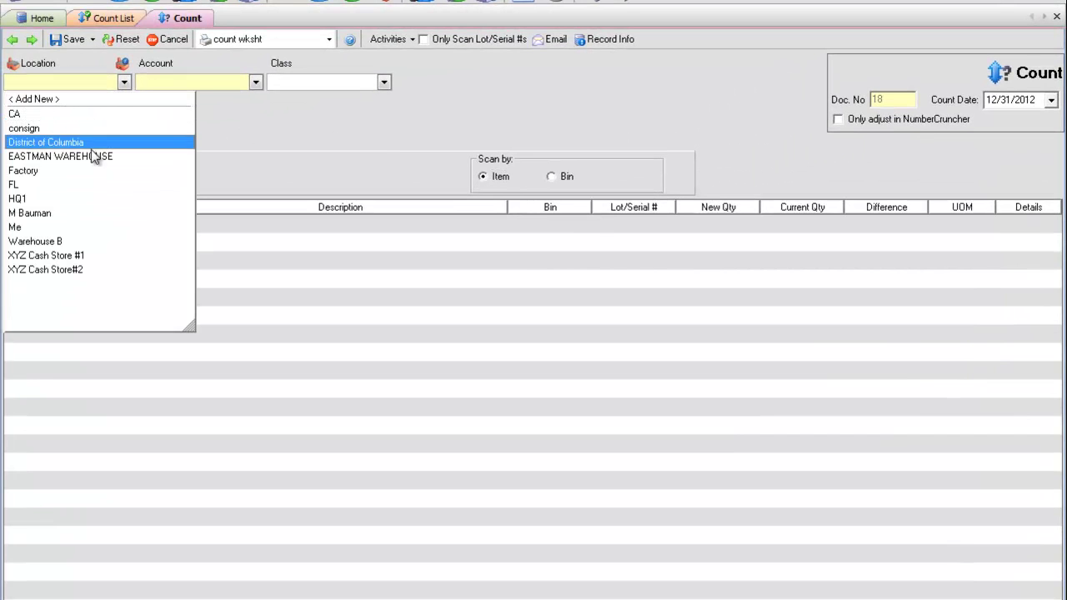
pyautogui.click(39, 200)
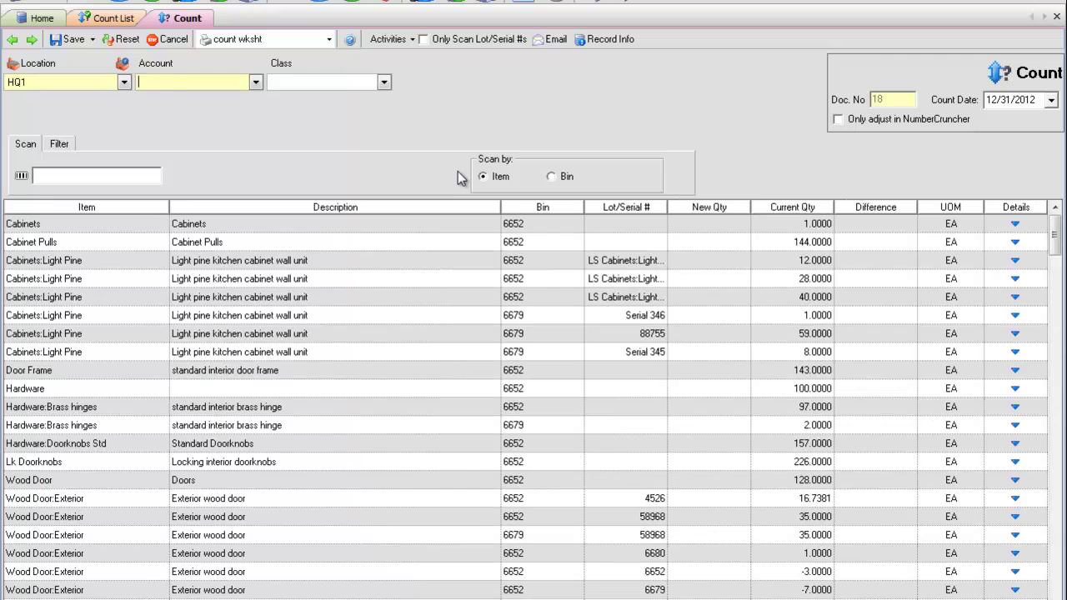
pyautogui.click(255, 82)
pyautogui.write('cost')
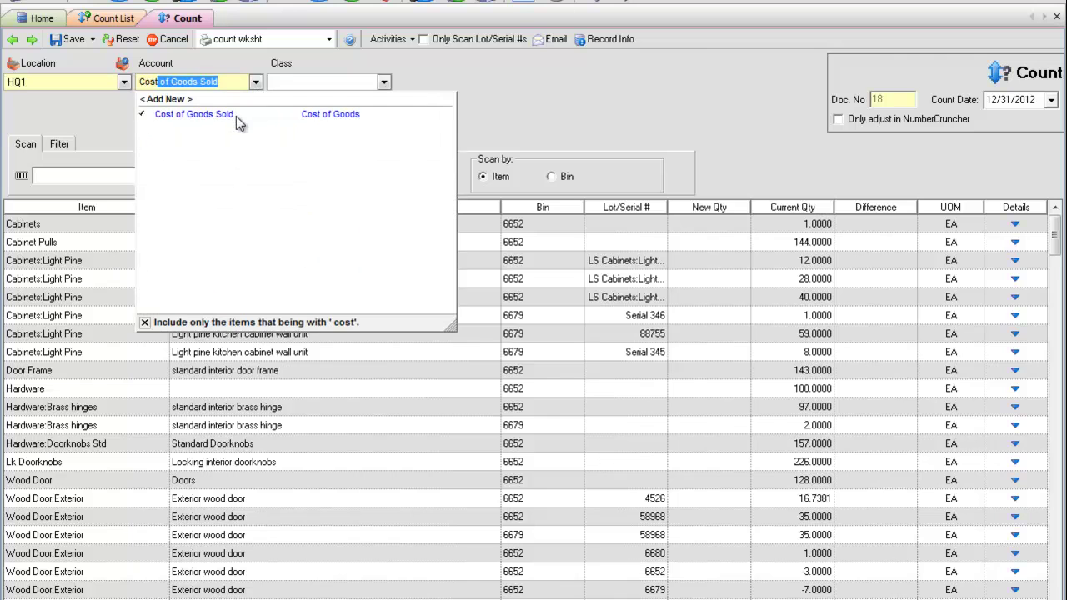
pyautogui.click(236, 118)
pyautogui.click(329, 39)
pyautogui.click(301, 99)
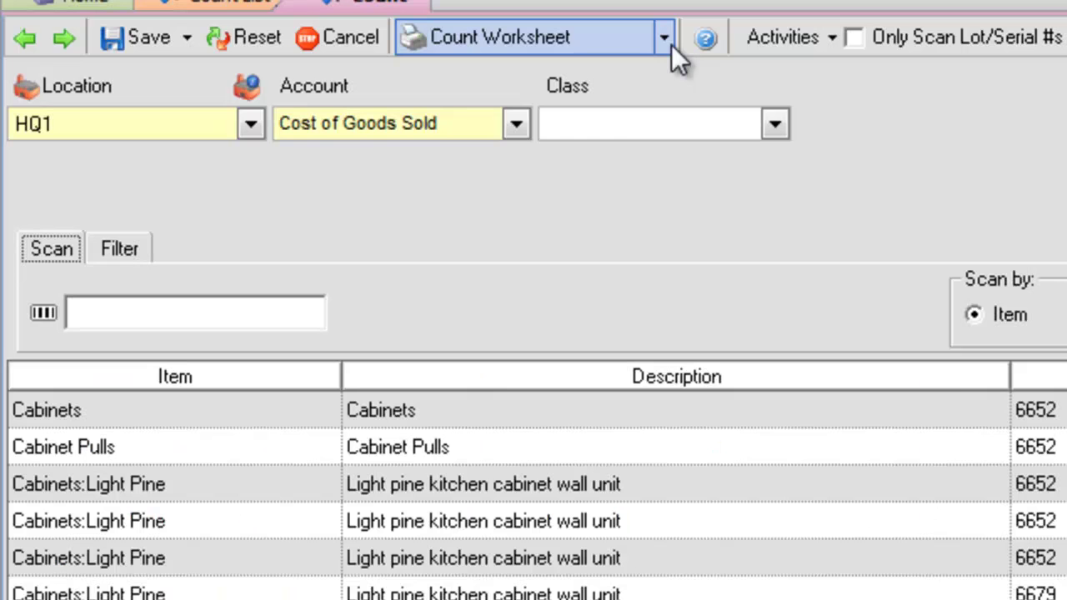
# Step: Reopen the print layout list and keep Count Worksheet selected
pyautogui.click(672, 44)
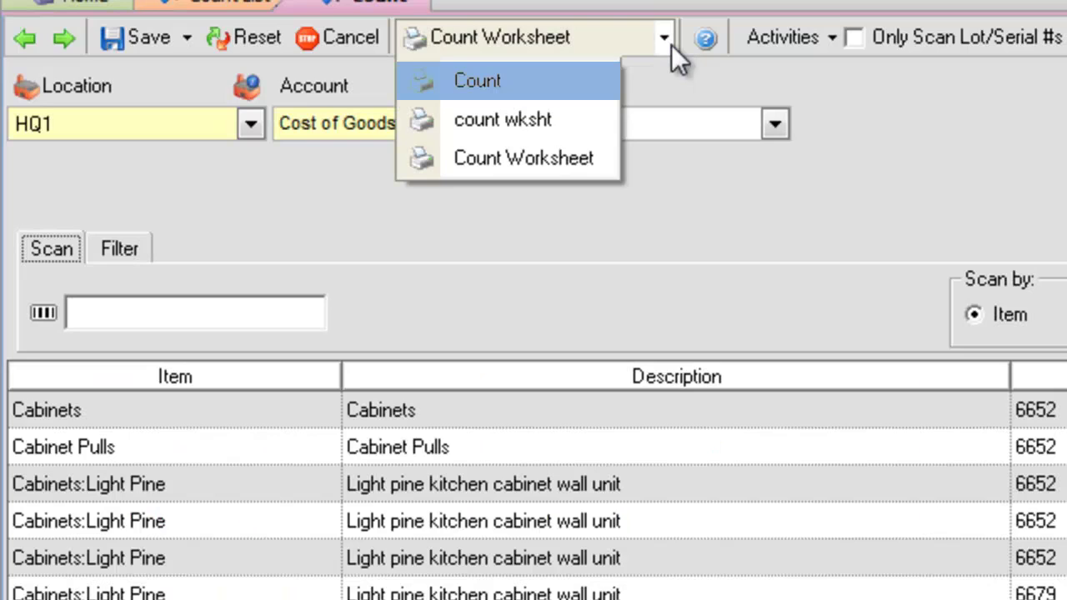
pyautogui.click(523, 157)
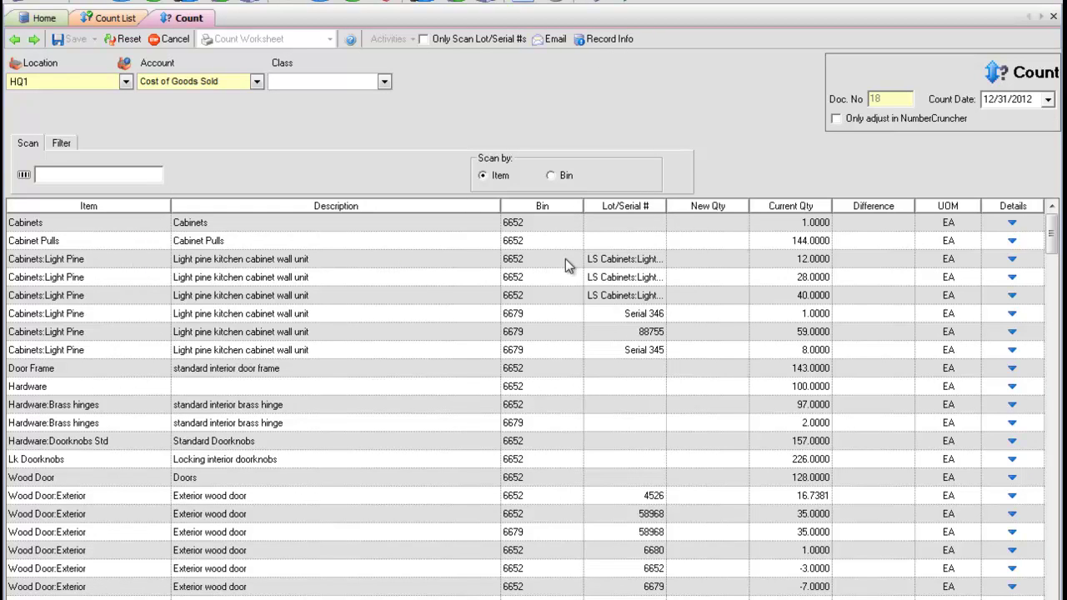
# Step: Record a count of 15 for the first Light Pine row
pyautogui.click(677, 265)
pyautogui.write('15')
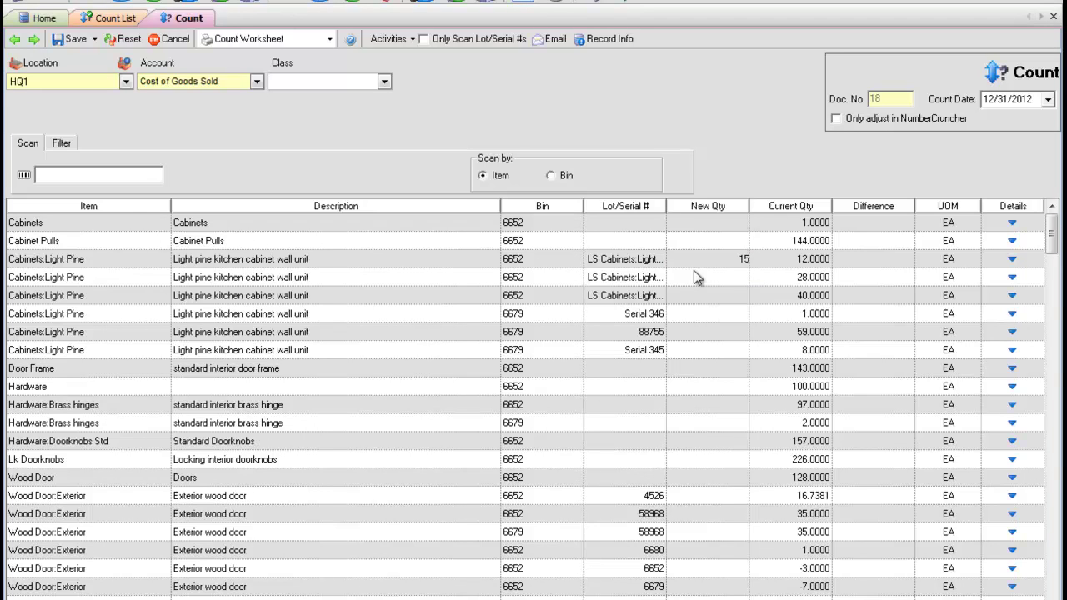
pyautogui.press('Tab')
# Step: Add item 1ploik to the count in bin 7000 with lot 59856 and quantity 25
pyautogui.click(413, 41)
pyautogui.click(422, 62)
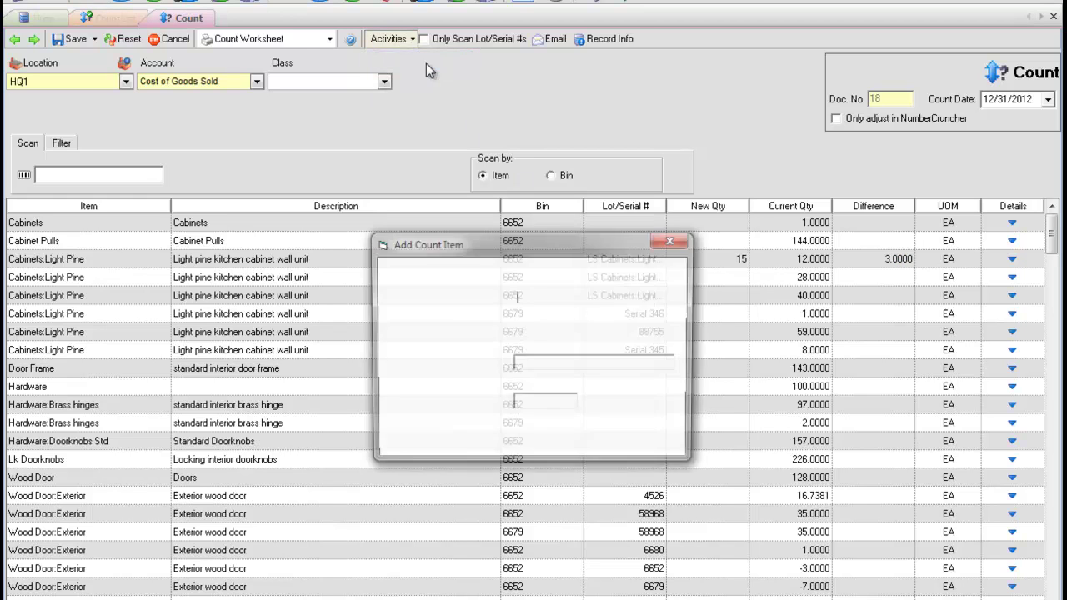
pyautogui.click(667, 330)
pyautogui.click(543, 370)
pyautogui.write('59856')
pyautogui.click(526, 405)
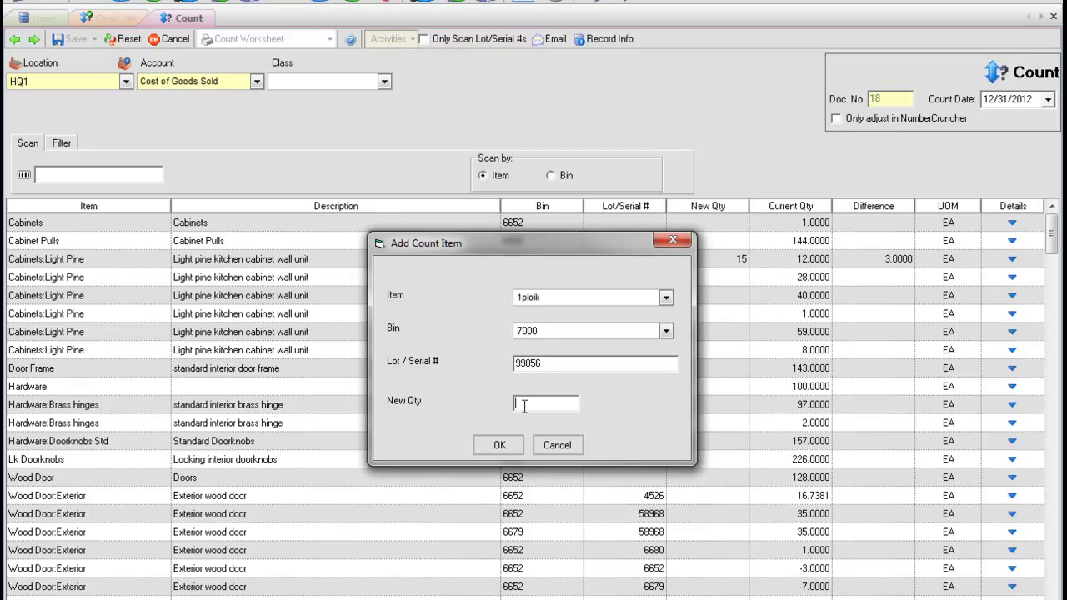
pyautogui.write('25')
pyautogui.click(499, 444)
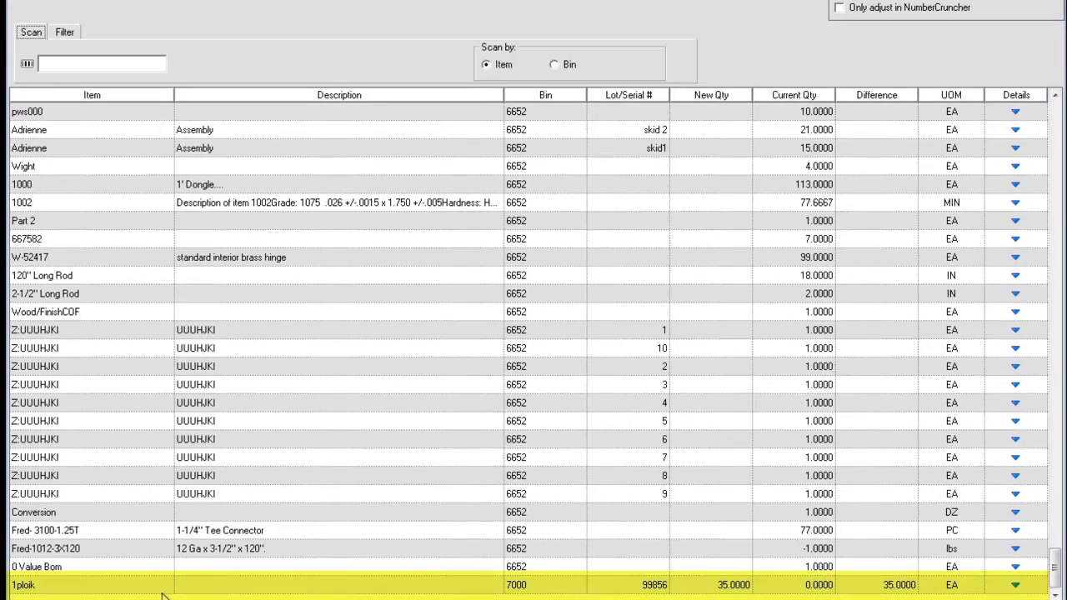
# Step: Enter new quantities 2 for Cabinets and 30, 35, 5, 90 for the Light Pine rows
pyautogui.scroll(15, 726, 121)
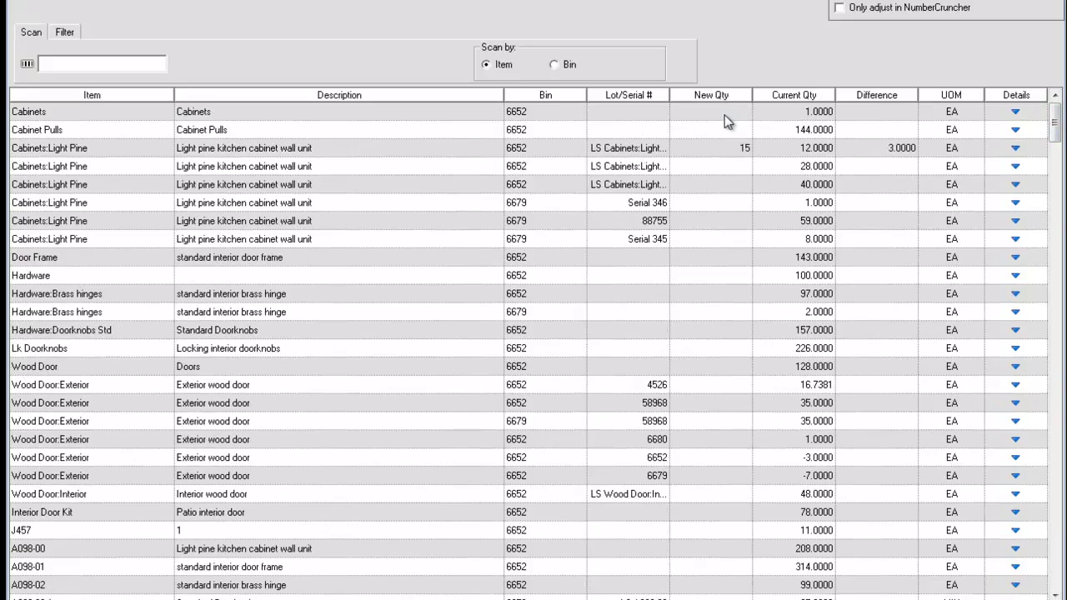
pyautogui.click(726, 118)
pyautogui.write('2')
pyautogui.click(734, 168)
pyautogui.write('30')
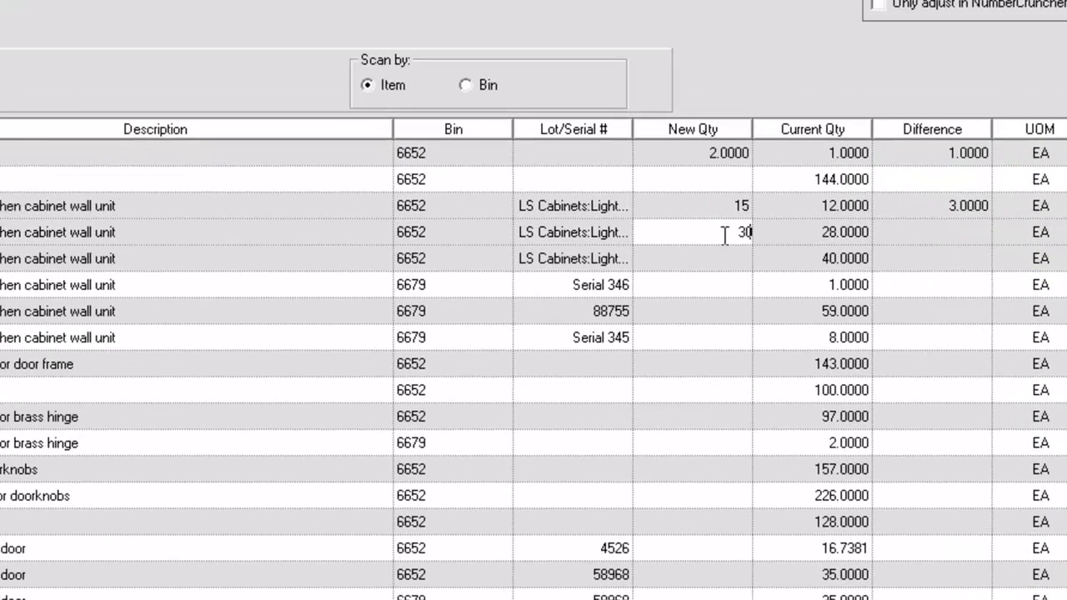
pyautogui.click(741, 269)
pyautogui.write('35')
pyautogui.click(709, 292)
pyautogui.write('5')
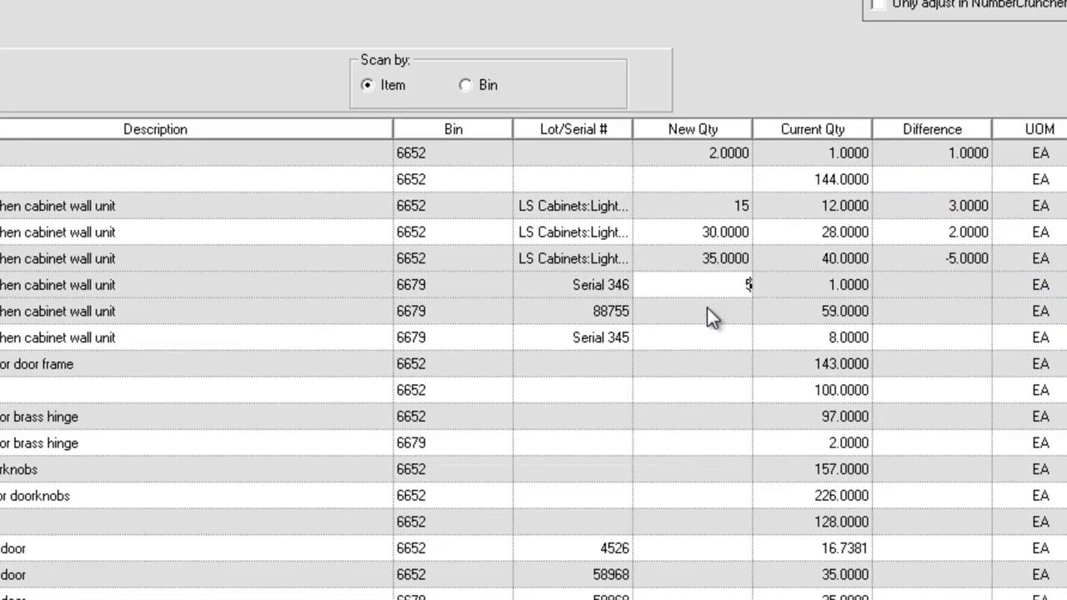
pyautogui.click(709, 311)
pyautogui.write('90')
# Step: Record a count of 144 for Cabinet Pulls
pyautogui.click(726, 338)
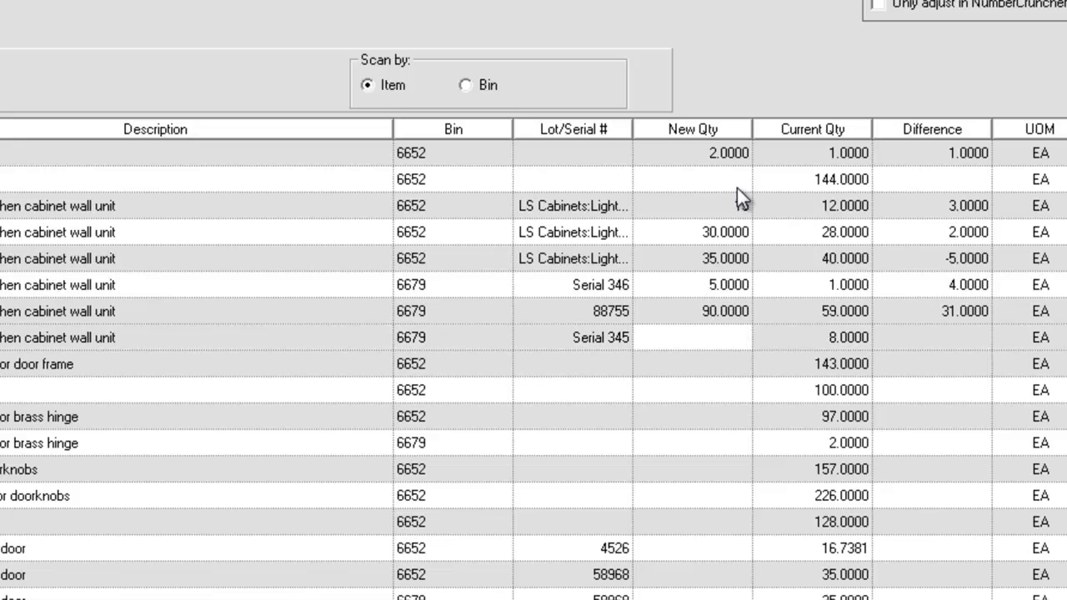
pyautogui.click(698, 178)
pyautogui.write('144')
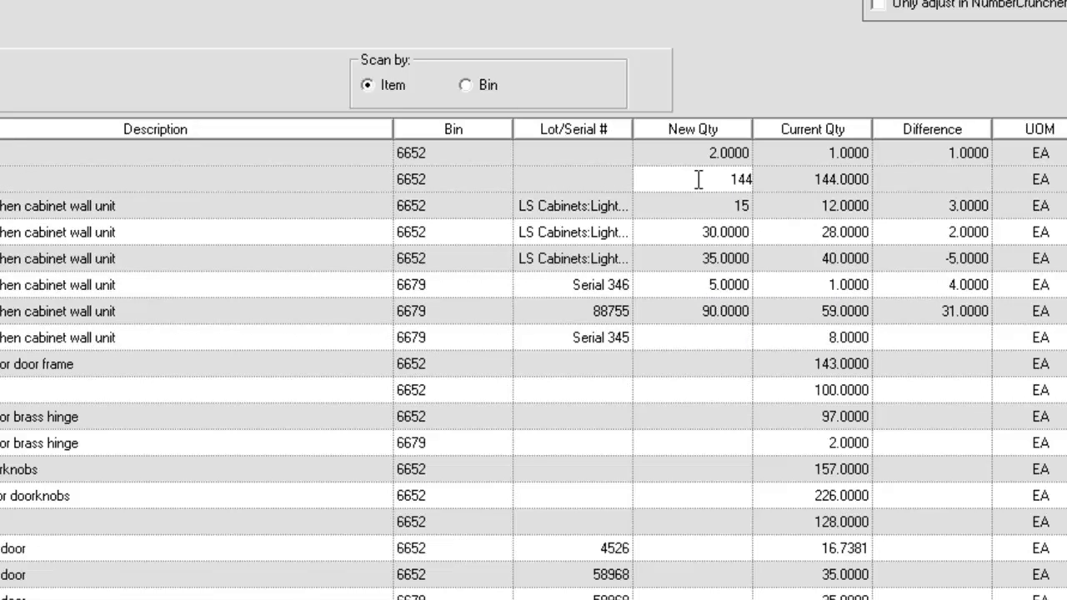
pyautogui.press('Tab')
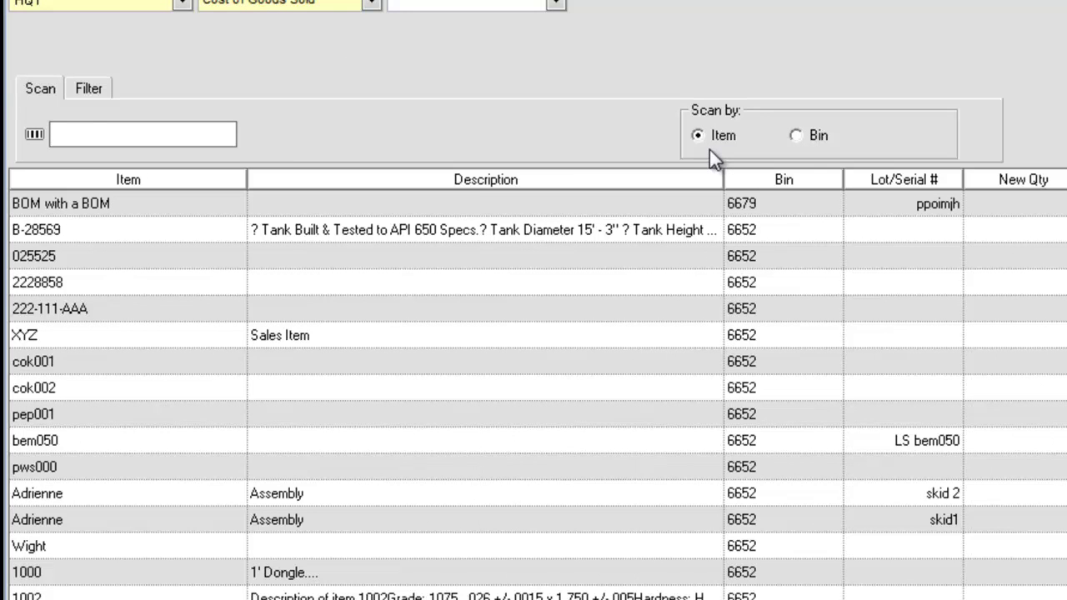
# Step: Scan item pep001, then try scanning 6652 in item mode
pyautogui.click(78, 136)
pyautogui.write('pep001')
pyautogui.press('Return')
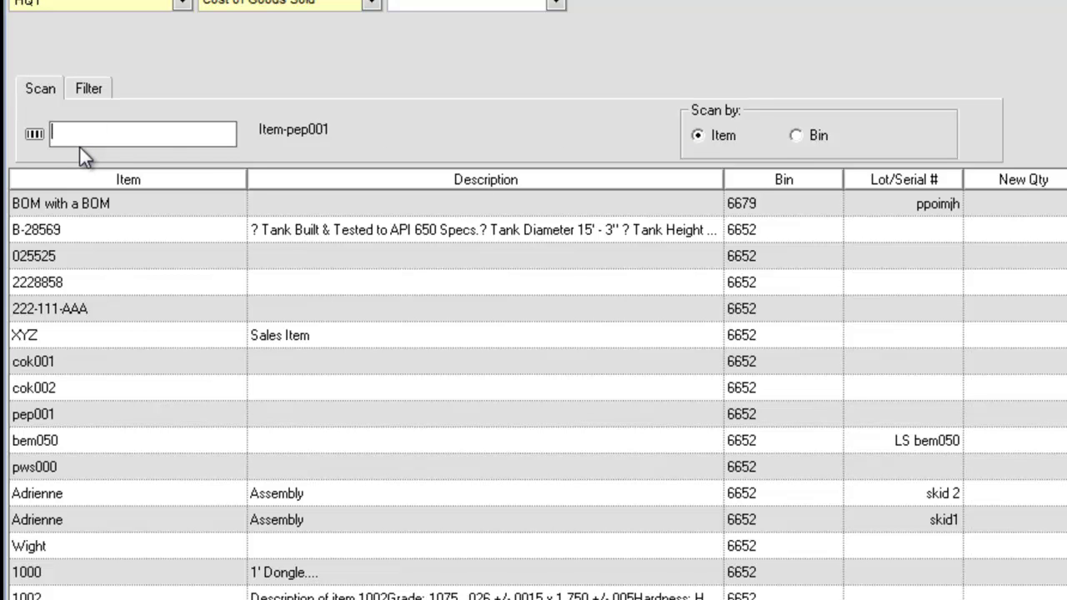
pyautogui.write('6652')
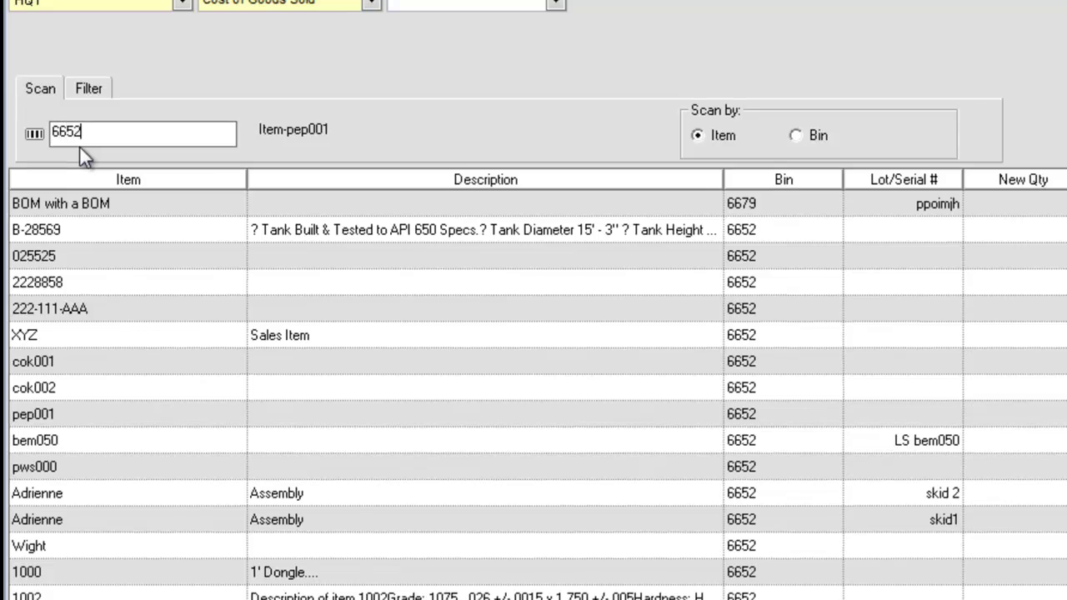
pyautogui.press('Return')
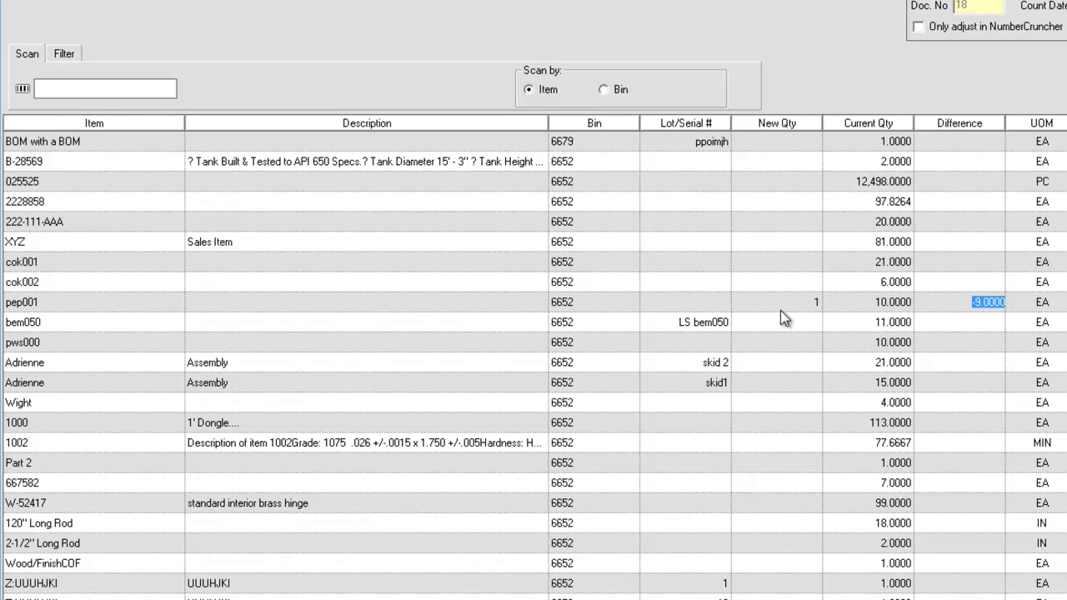
# Step: Switch scanning to Bin, scan bin 6652, then scan pep001 again
pyautogui.click(603, 89)
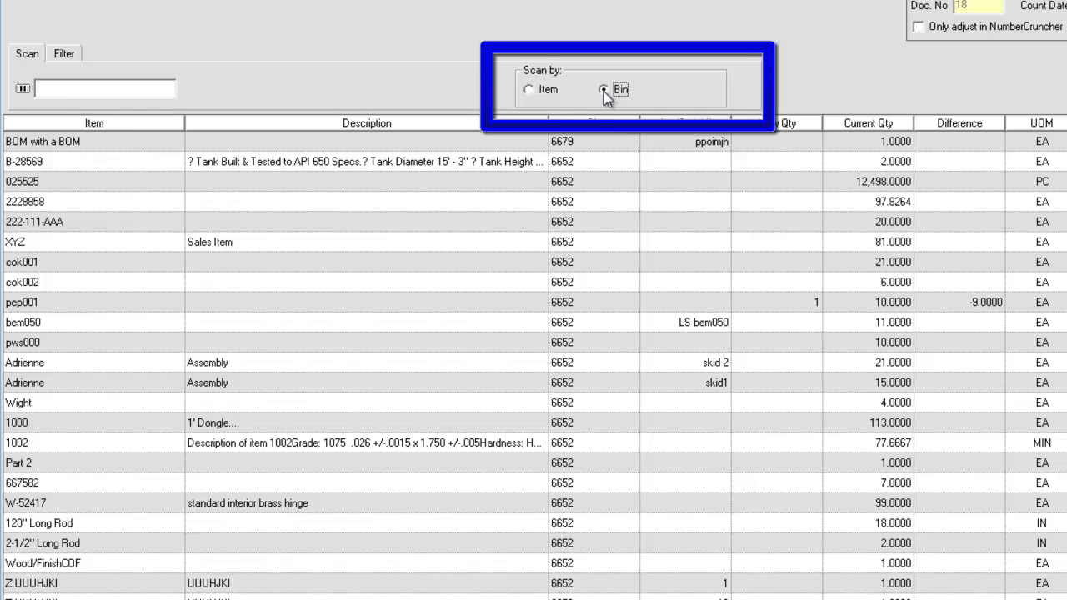
pyautogui.click(58, 95)
pyautogui.write('6652')
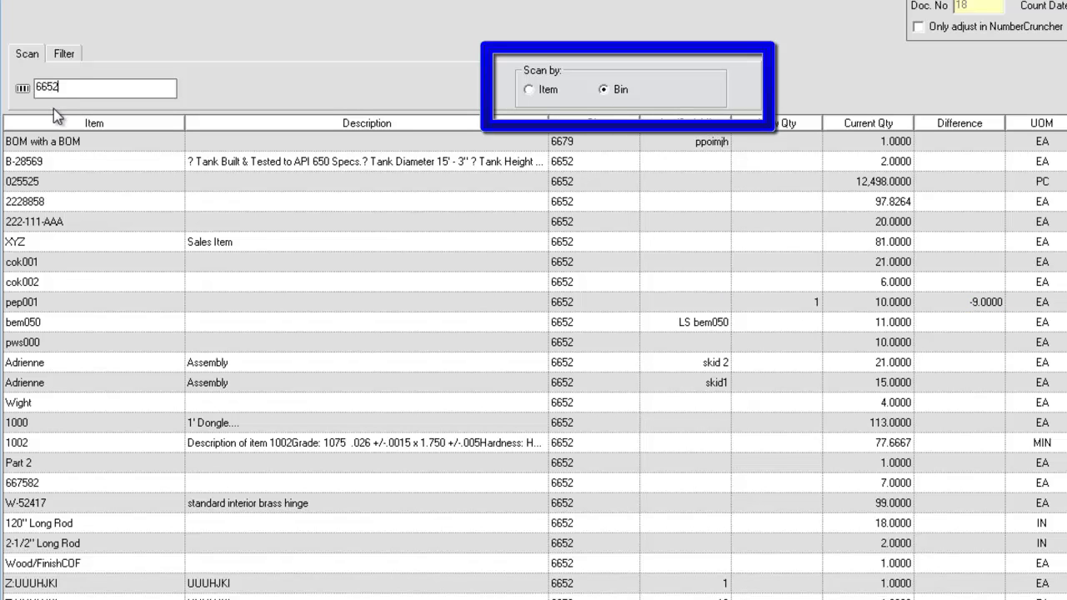
pyautogui.press('Return')
pyautogui.write('pep001')
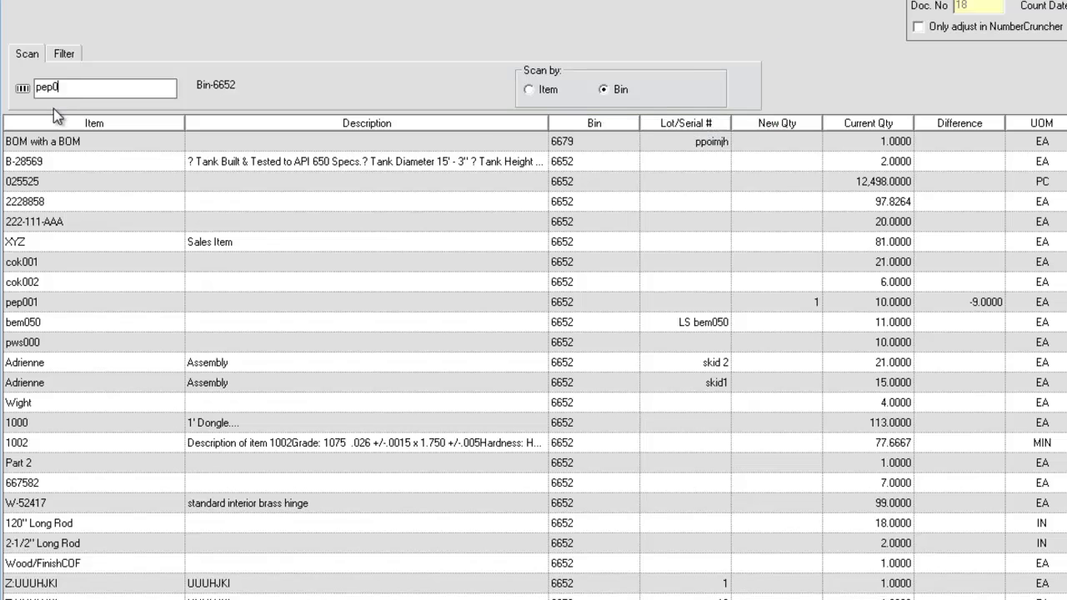
pyautogui.press('Return')
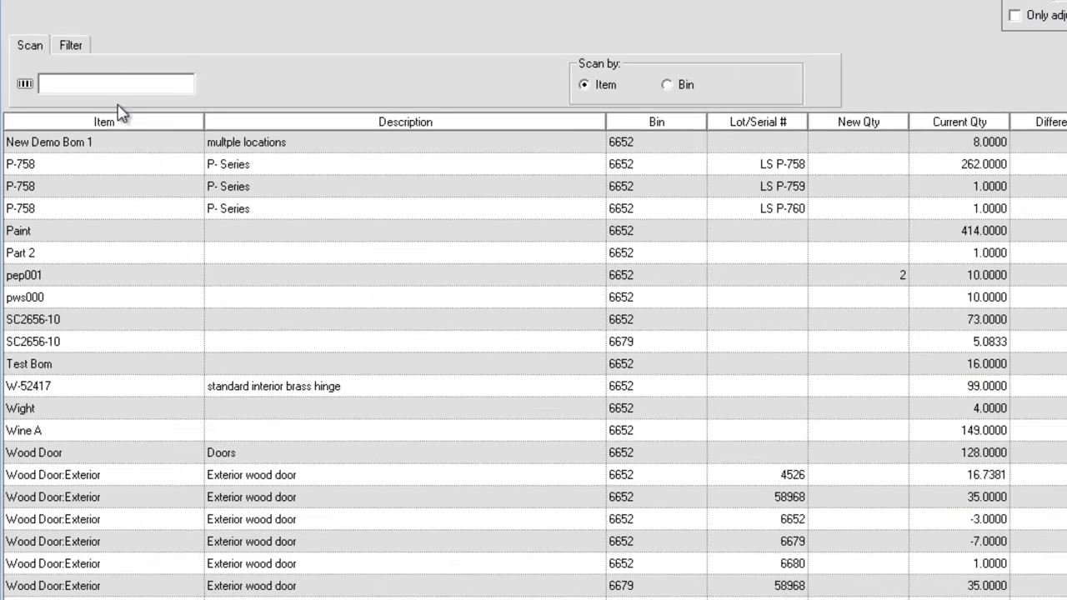
# Step: Filter the count list by item Wood Door:Exterior and bin HQ1:7000, then clear the bin filter
pyautogui.click(79, 48)
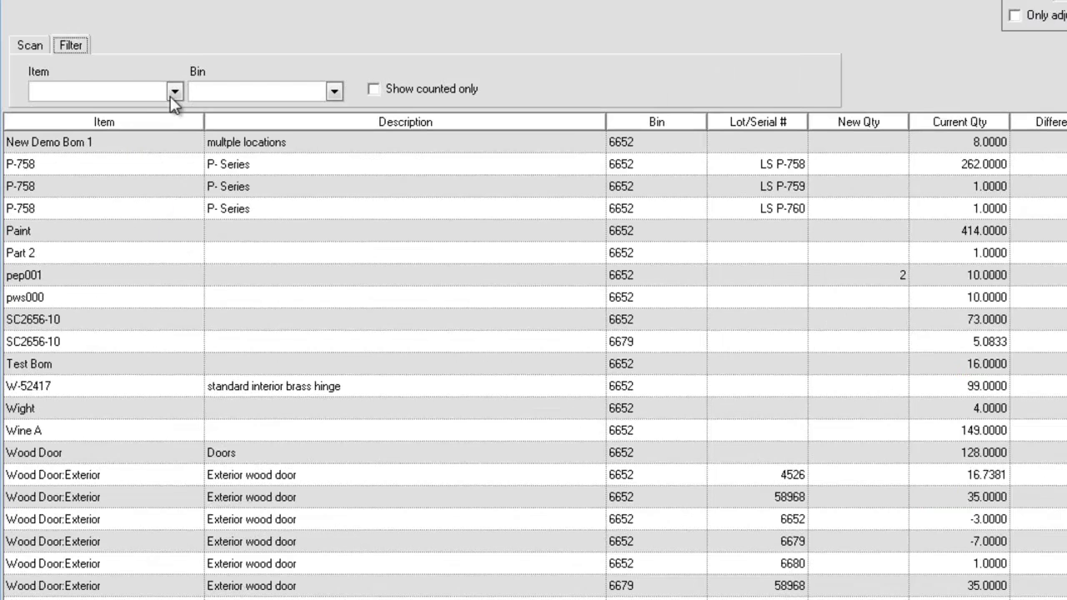
pyautogui.click(175, 91)
pyautogui.click(128, 129)
pyautogui.press('Tab')
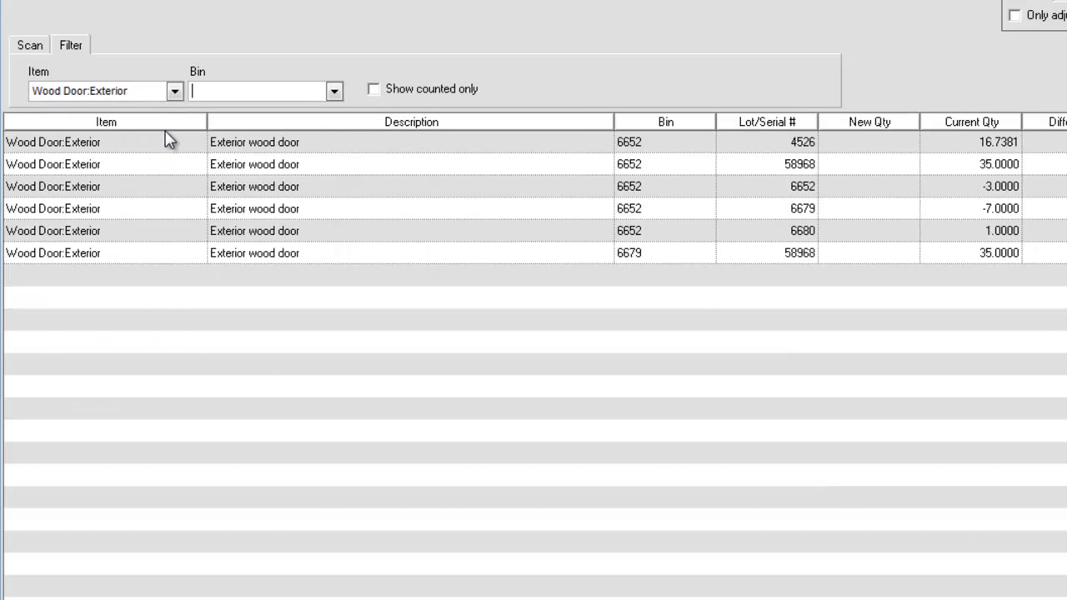
pyautogui.click(335, 94)
pyautogui.click(258, 159)
pyautogui.press('Tab')
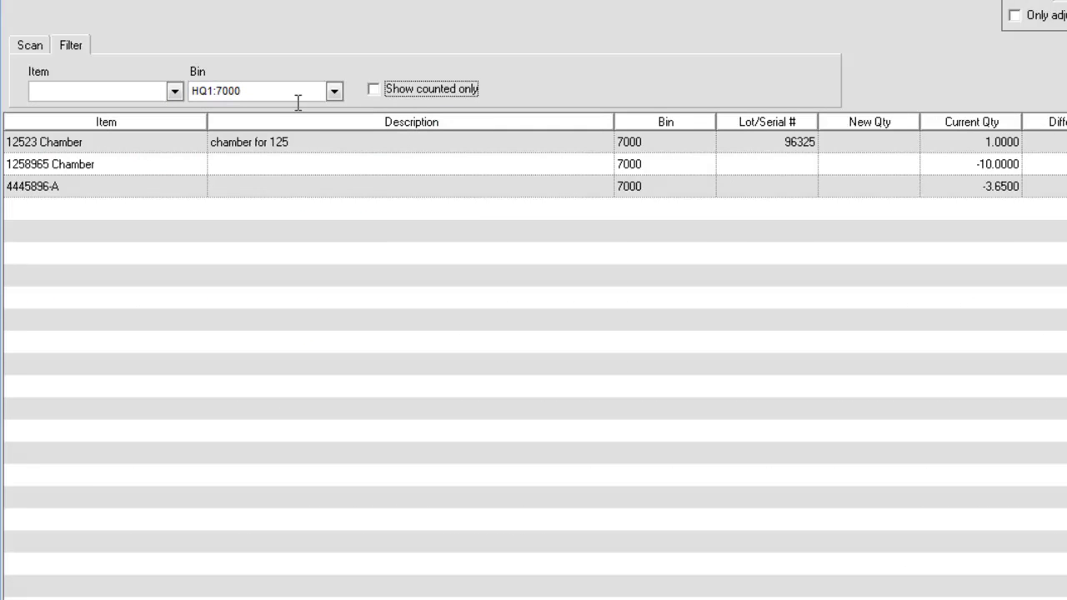
pyautogui.doubleClick(273, 91)
pyautogui.press('Delete')
pyautogui.press('Tab')
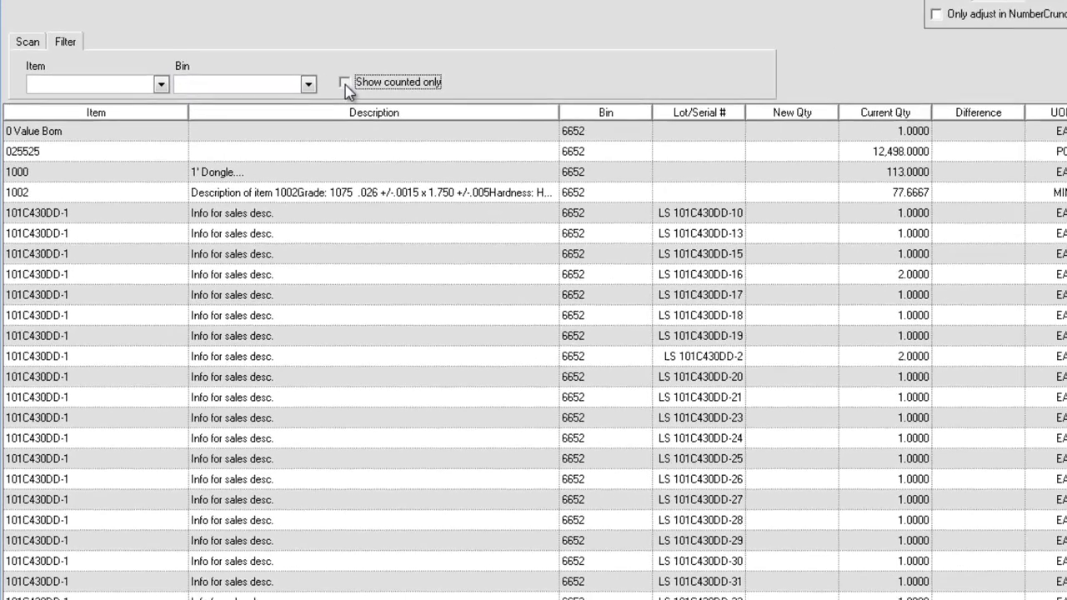
# Step: Toggle Show counted only and sort the list by new quantity, Cabinet Pulls first
pyautogui.click(373, 89)
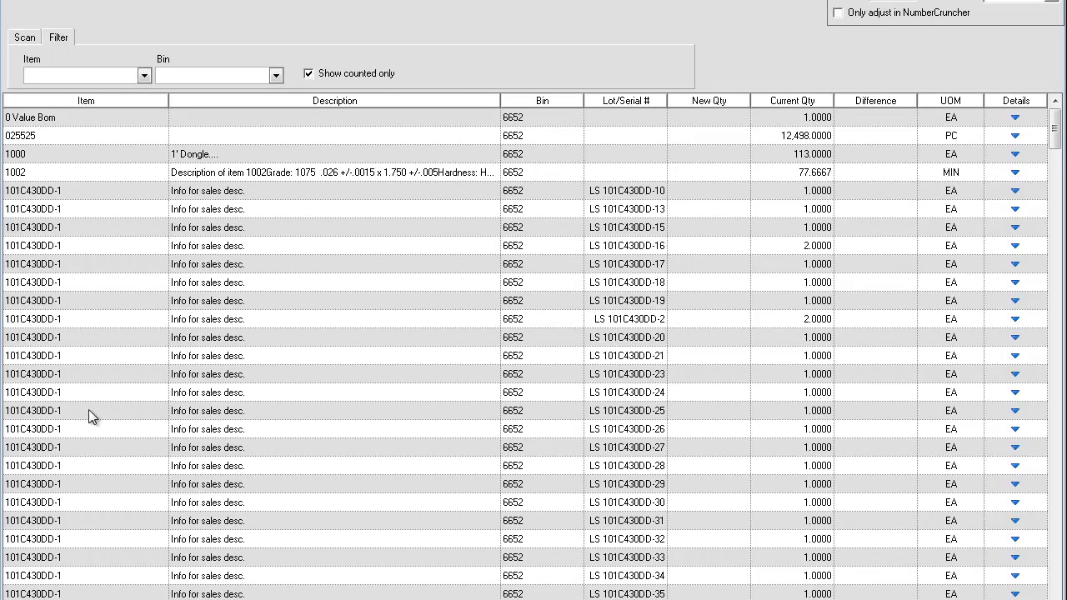
pyautogui.click(91, 101)
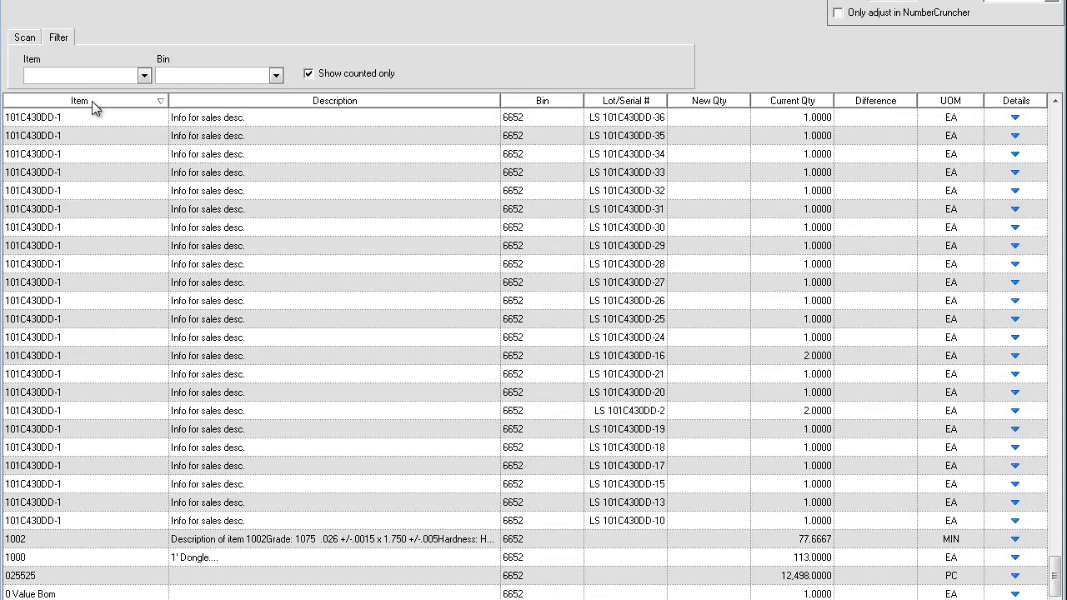
pyautogui.click(1055, 425)
pyautogui.moveTo(1057, 420); pyautogui.dragTo(1062, 109)
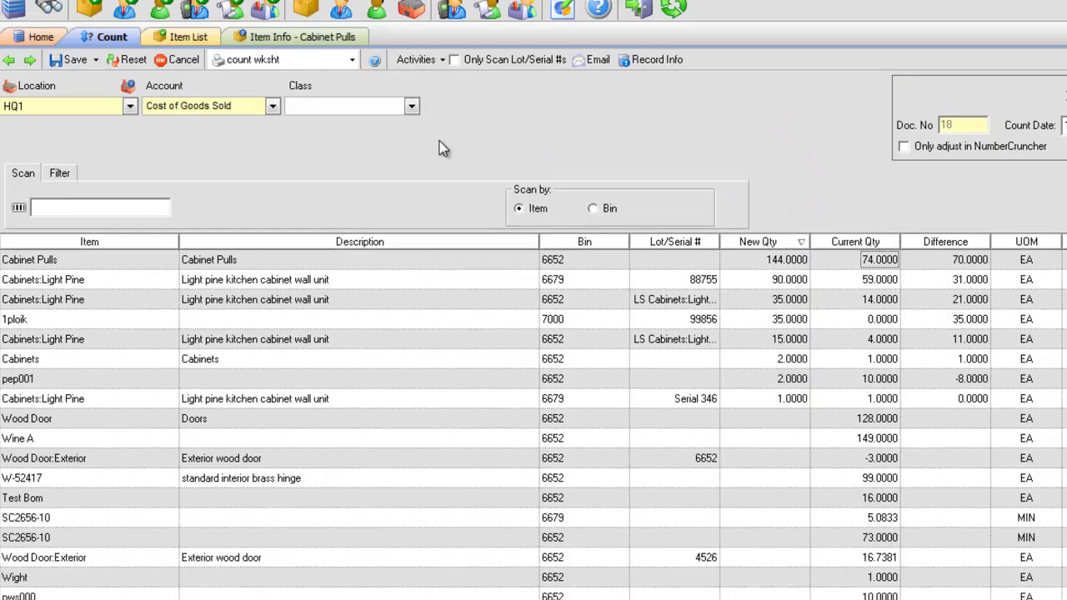
# Step: View the Item Info for Cabinet Pulls from the Item List, showing 74 on hand in HQ1
pyautogui.click(213, 37)
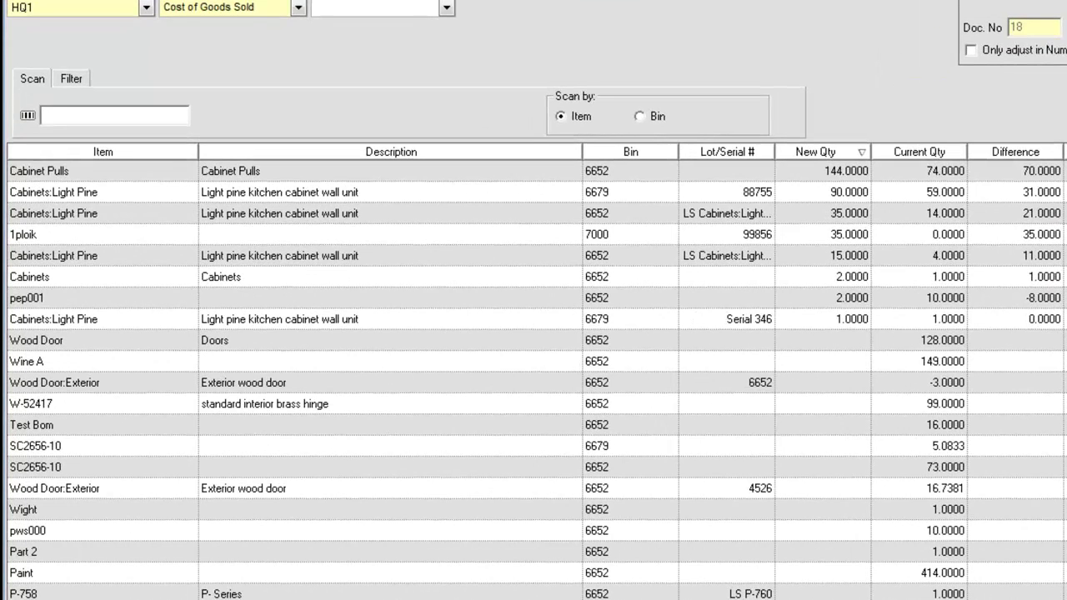
pyautogui.click(34, 222)
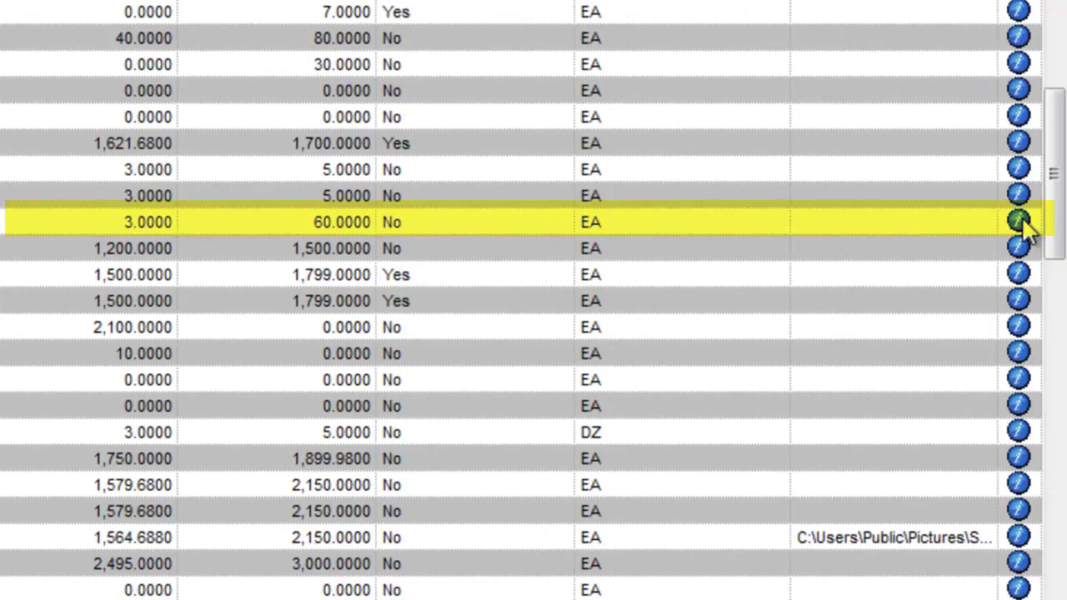
pyautogui.click(1019, 221)
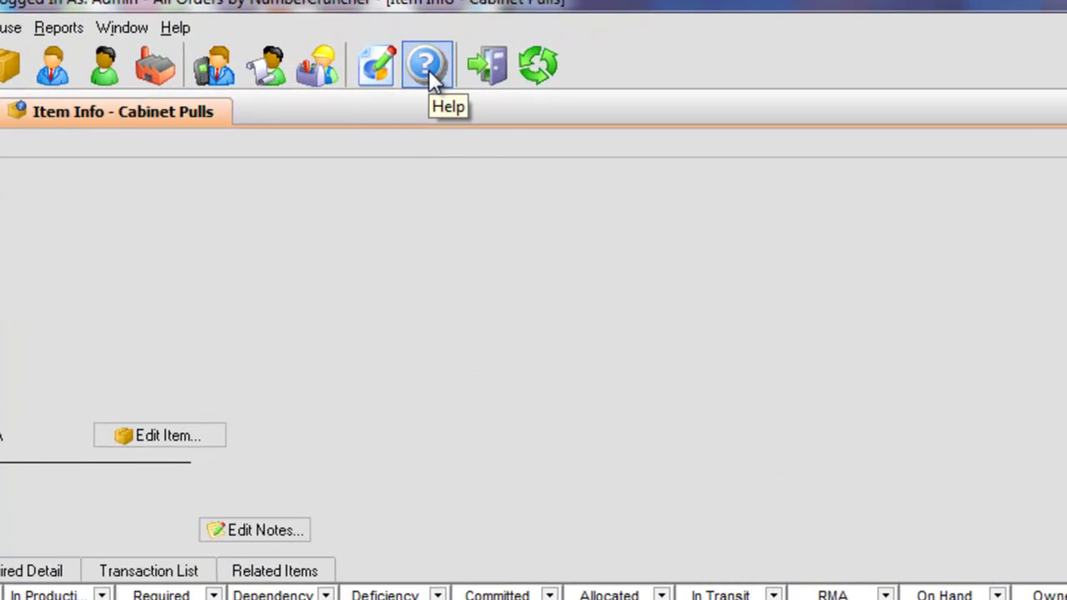
# Step: In Help, read the quantities page under Using All Orders > Working with quantities and values
pyautogui.click(427, 67)
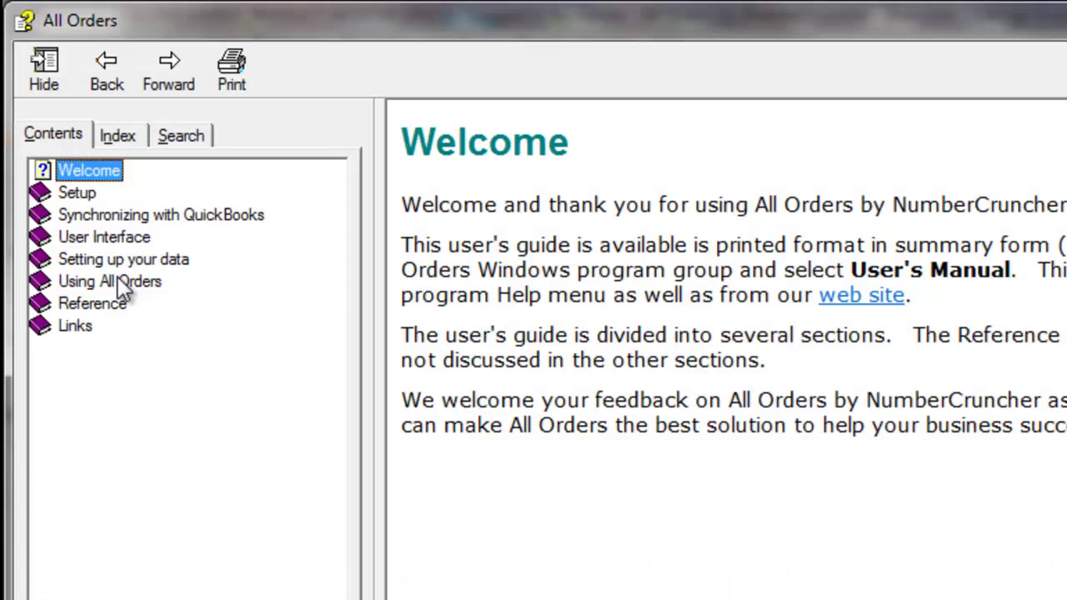
pyautogui.click(158, 283)
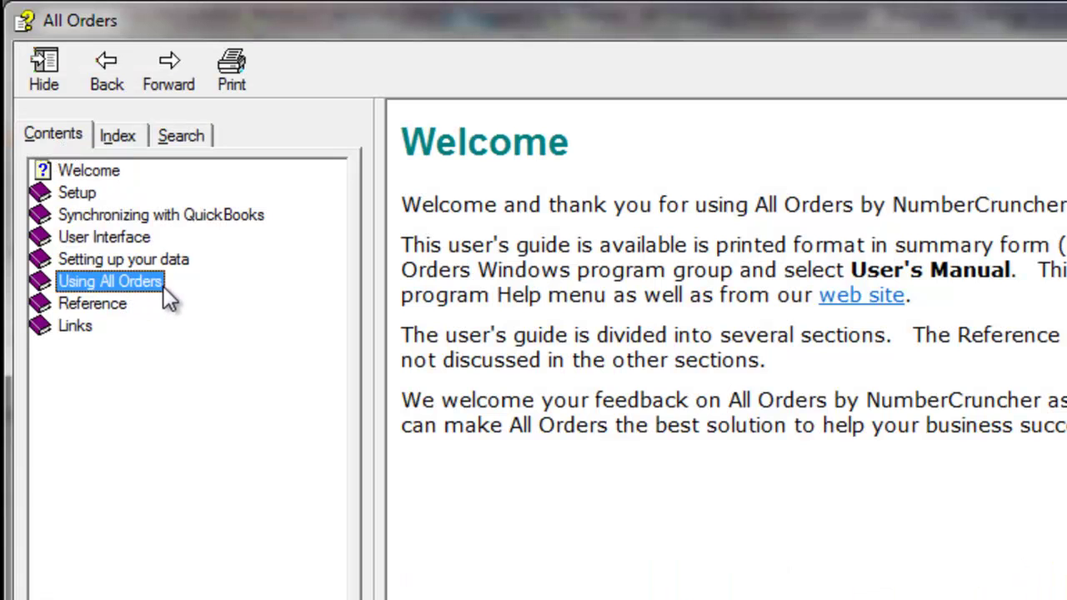
pyautogui.click(162, 286)
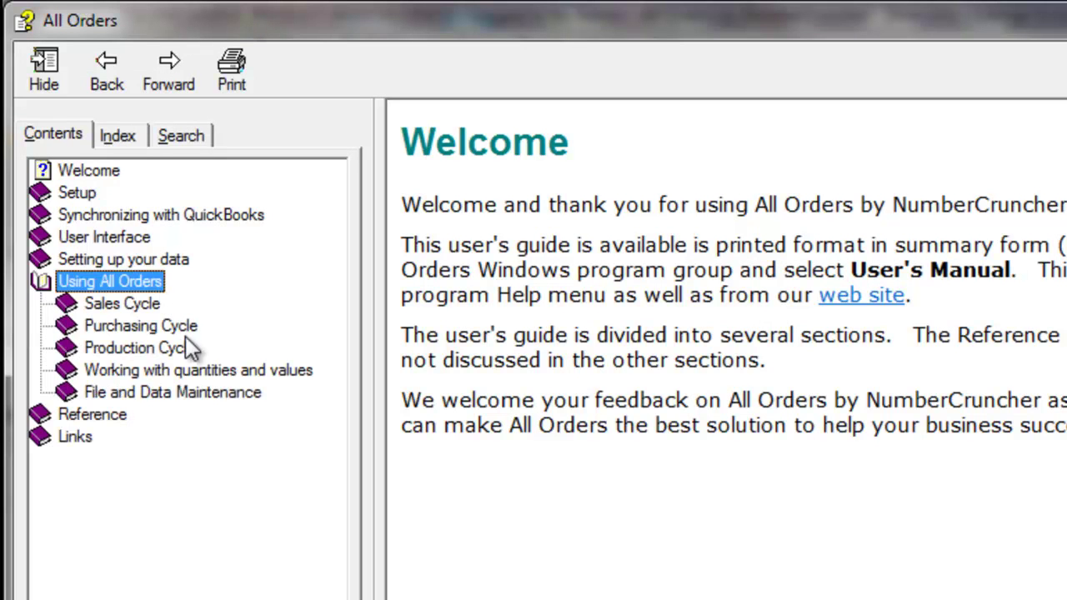
pyautogui.click(205, 370)
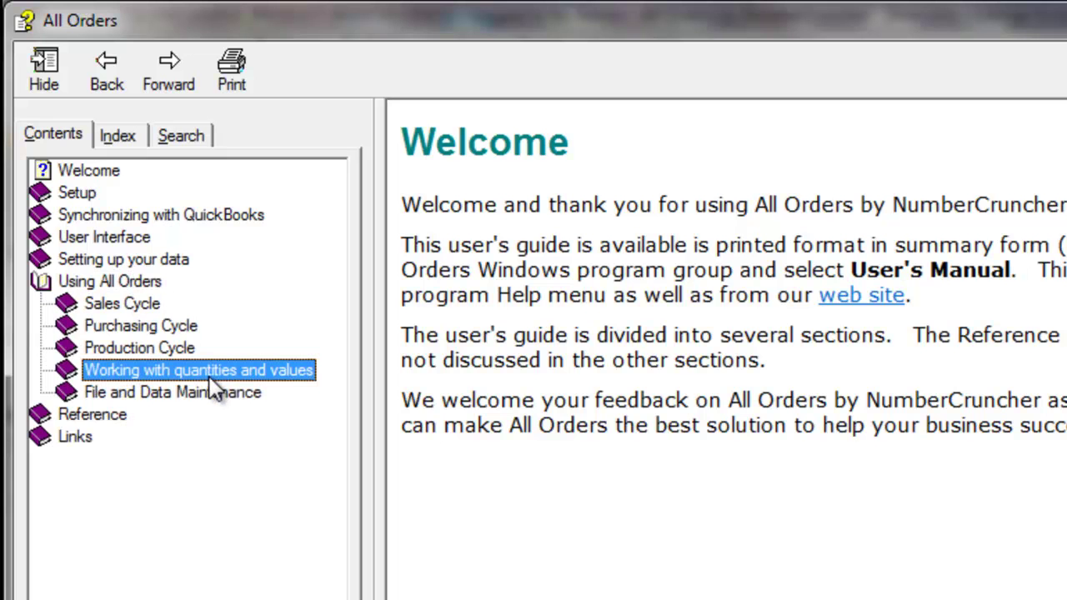
pyautogui.click(227, 398)
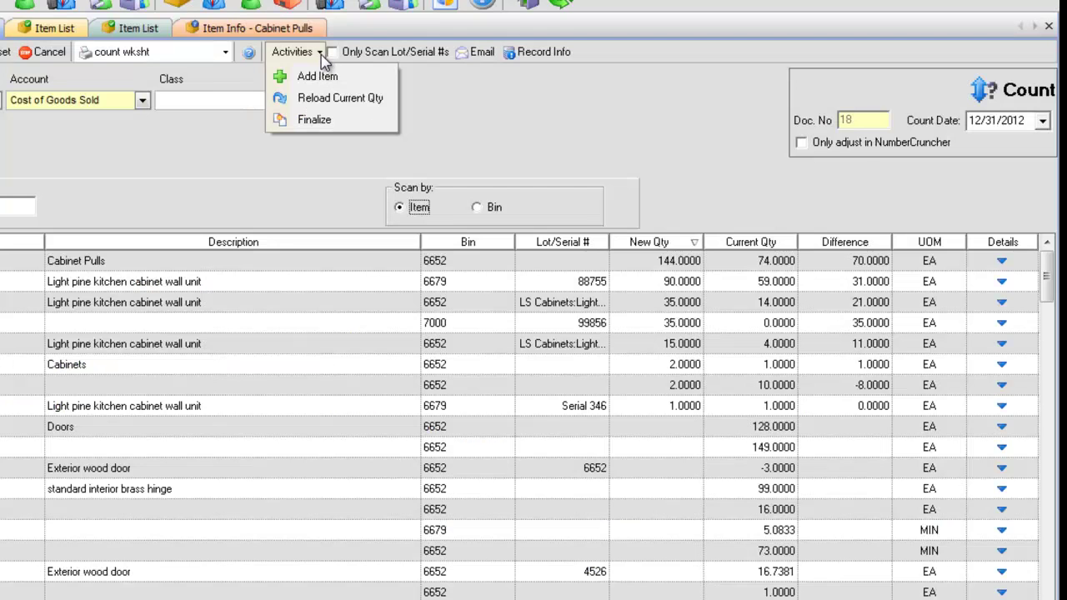
# Step: Finalize count 18 and open the resulting Adjustment # 65
pyautogui.click(337, 121)
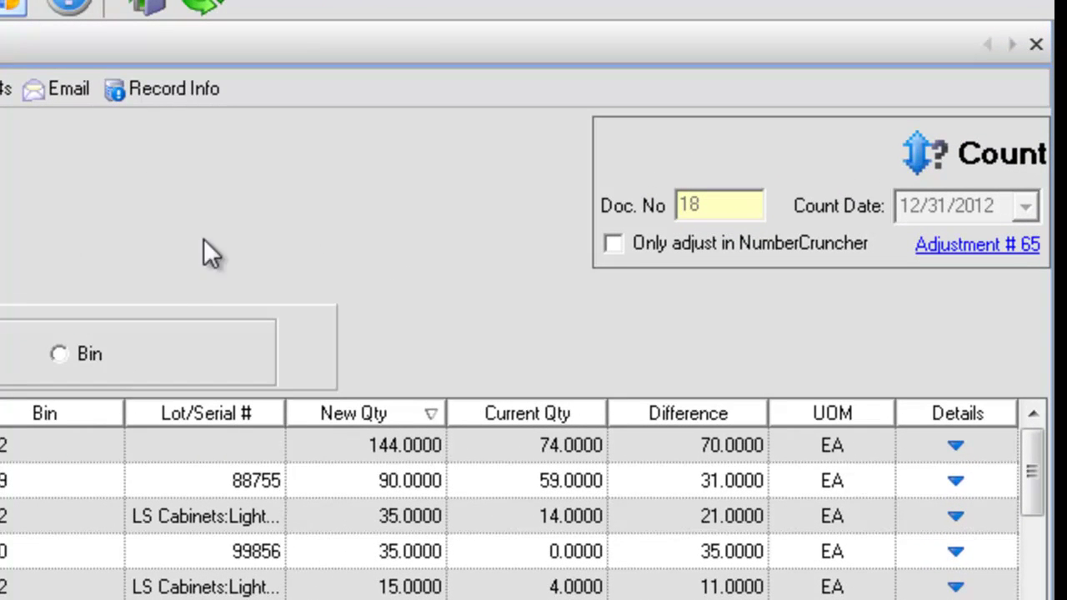
pyautogui.click(947, 250)
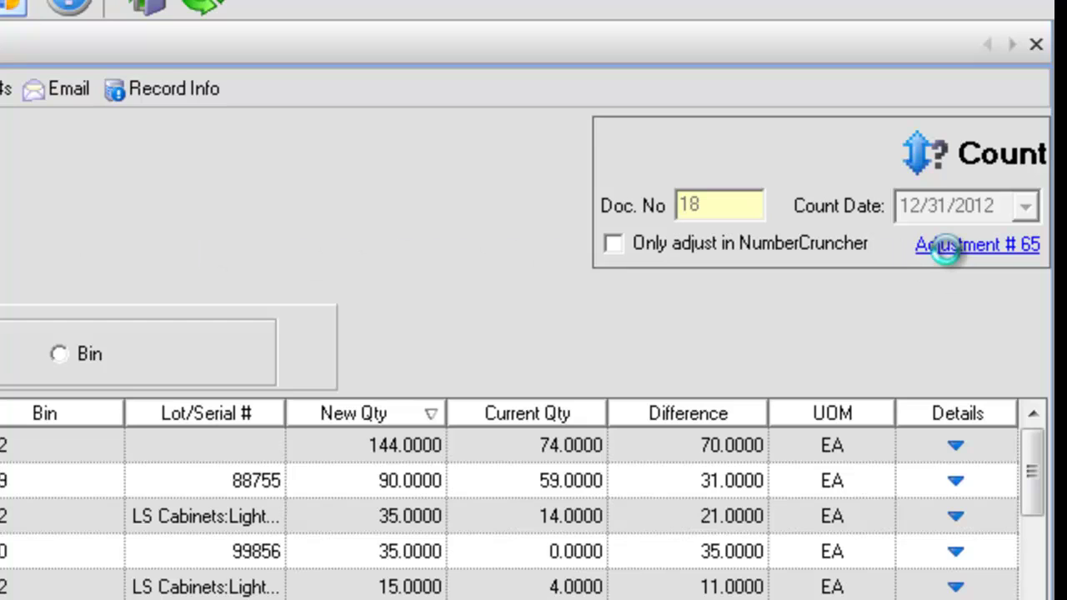